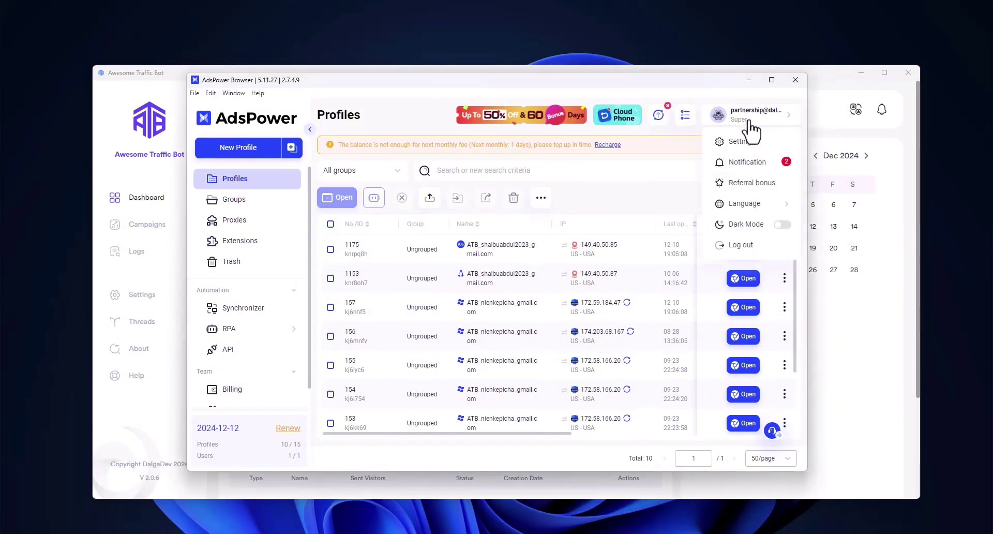
- Review AdsPower's Local settings, expanding the list of available Chrome versions
left_click(748, 141)
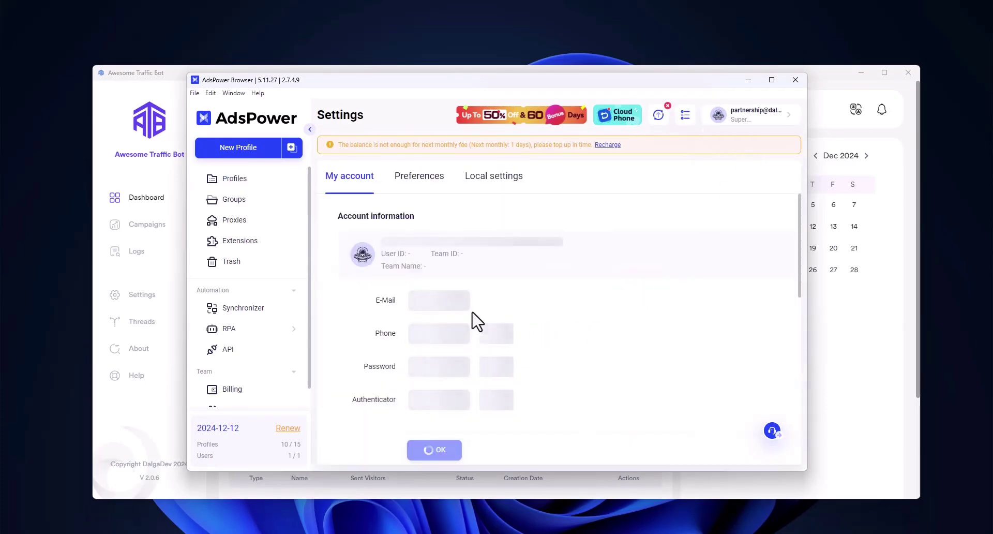
left_click(494, 179)
scroll(499, 259, "down", 2)
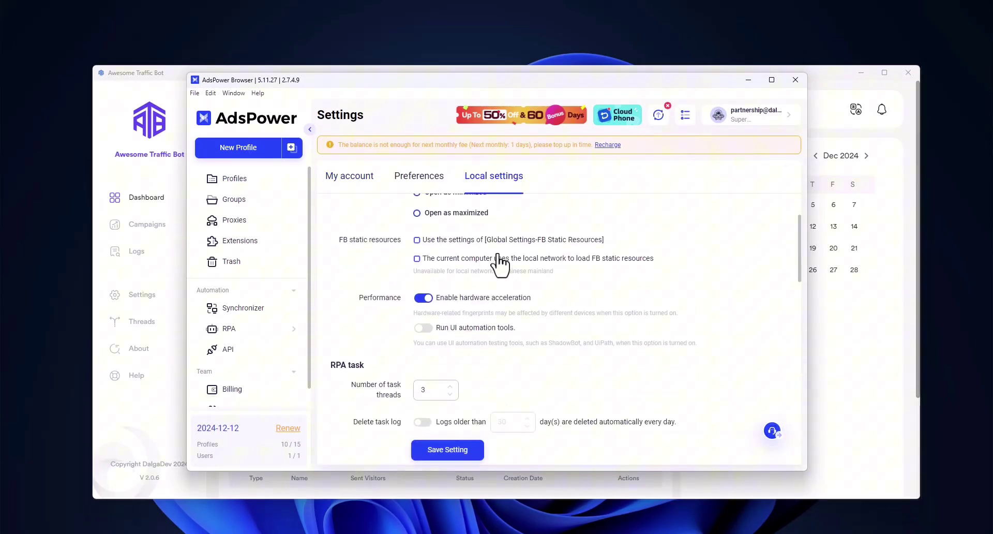
scroll(500, 261, "down", 4)
scroll(502, 260, "down", 5)
scroll(501, 260, "down", 2)
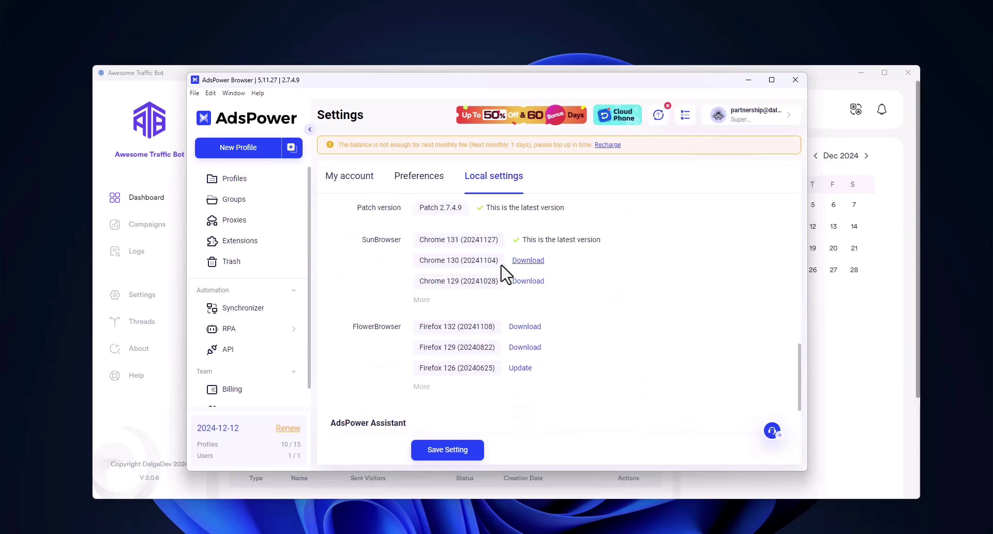
left_click(458, 300)
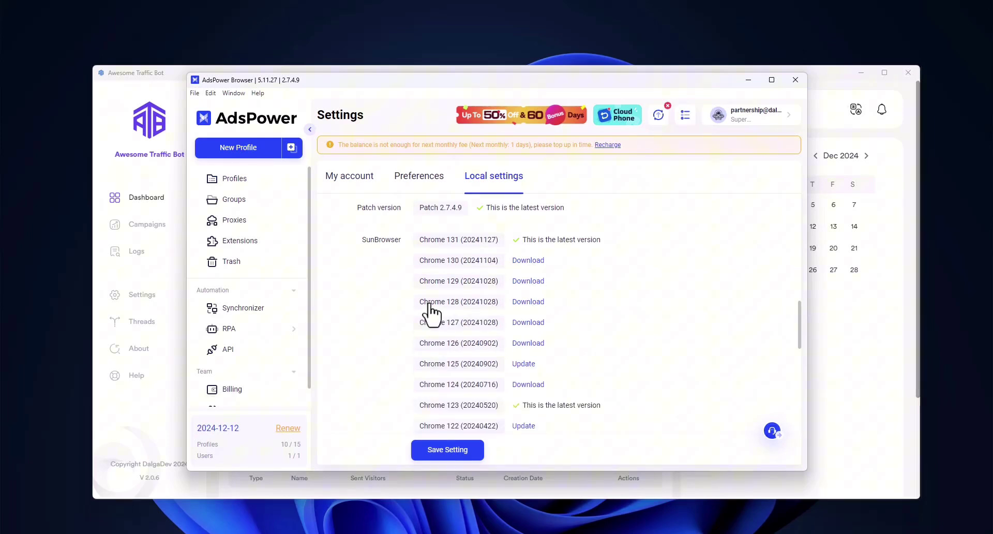
scroll(541, 294, "up", 4)
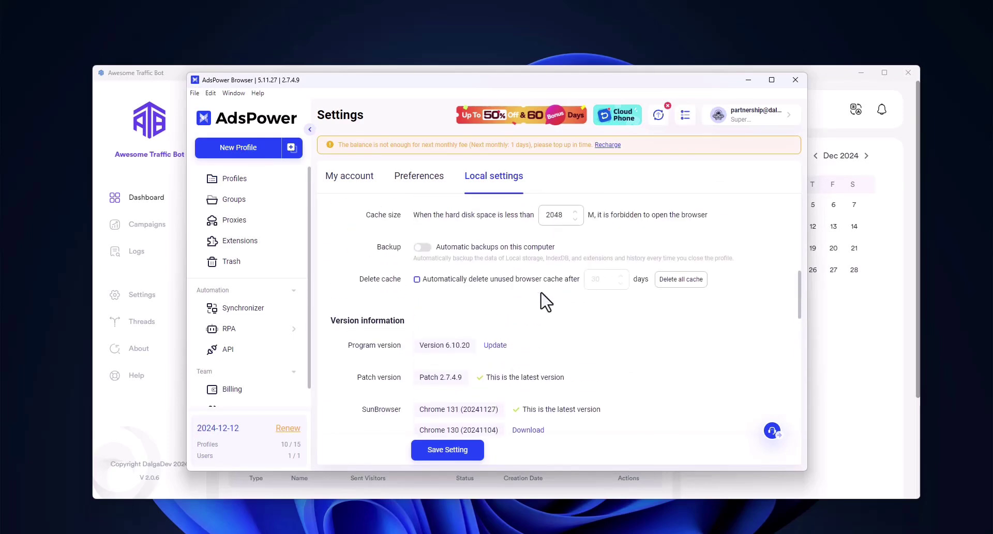
scroll(541, 295, "up", 3)
scroll(538, 299, "up", 3)
scroll(535, 289, "up", 4)
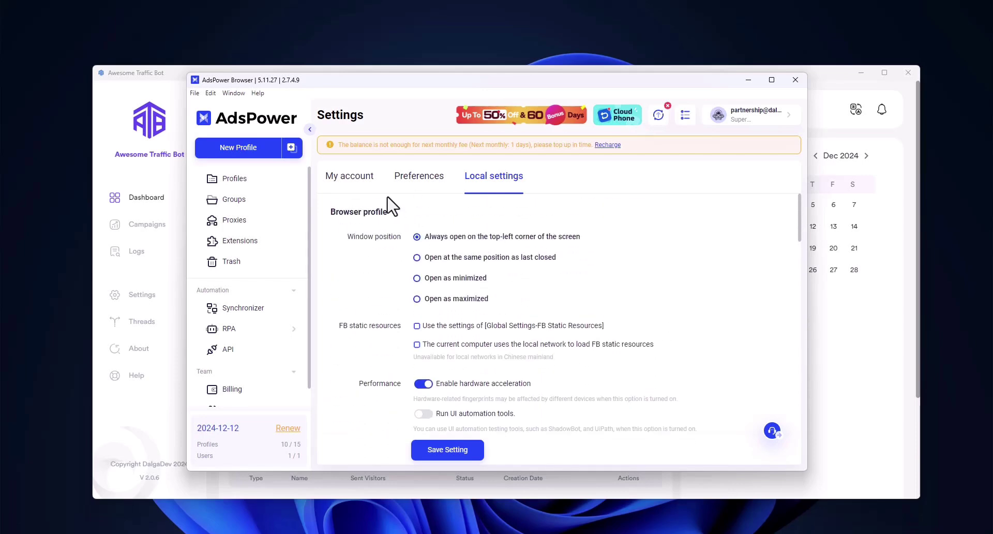
- Browse the preset Preferences for new profiles, then return to the Profiles list
left_click(365, 179)
left_click(414, 178)
scroll(460, 233, "down", 2)
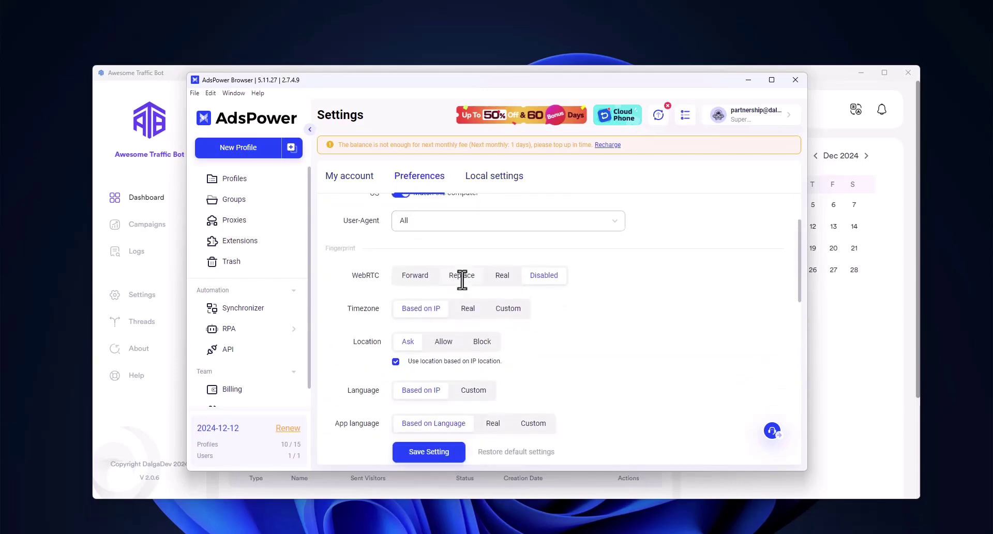
scroll(465, 284, "down", 3)
scroll(465, 284, "down", 3)
scroll(468, 287, "down", 2)
scroll(469, 288, "up", 5)
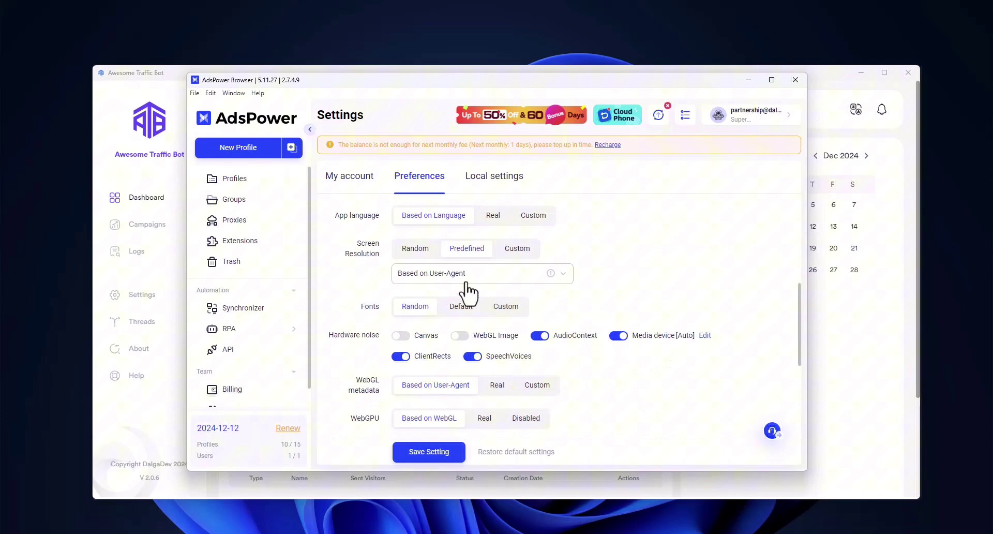
scroll(469, 290, "up", 4)
scroll(467, 282, "up", 2)
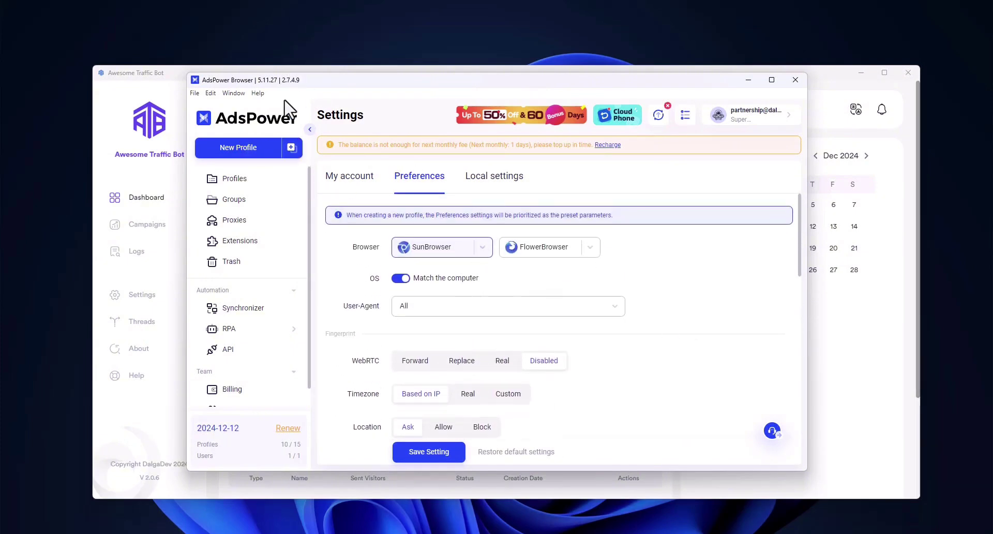
left_click(274, 179)
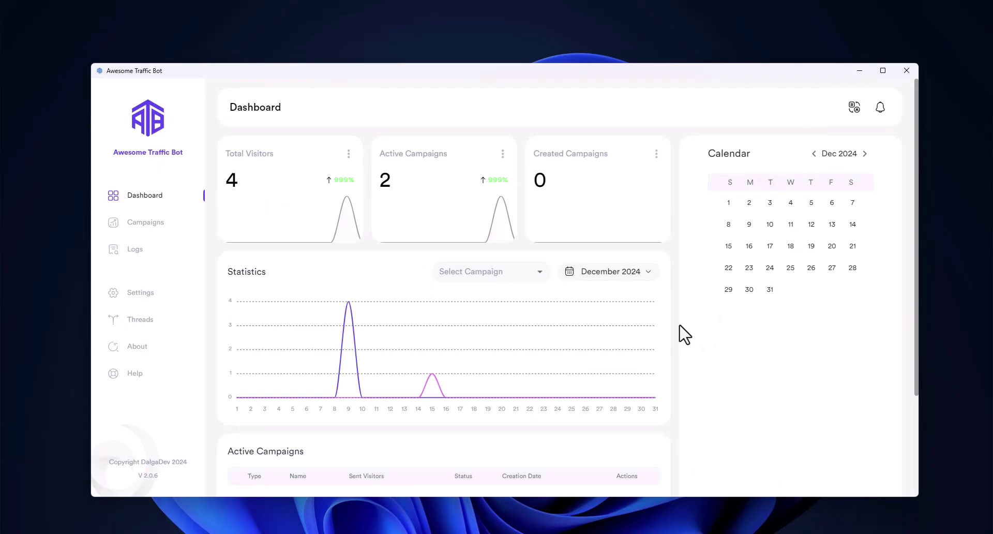
- Start a new campaign named 'external browser' and switch on its Browser Profile toggle
left_click(146, 224)
left_click(613, 239)
type("external browse")
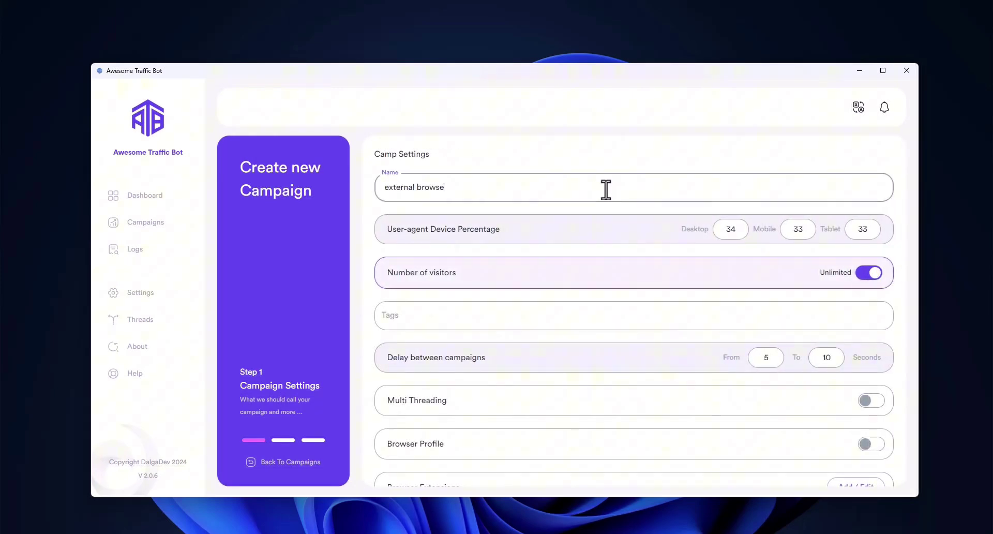
type("r")
scroll(621, 186, "down", 4)
scroll(637, 186, "down", 2)
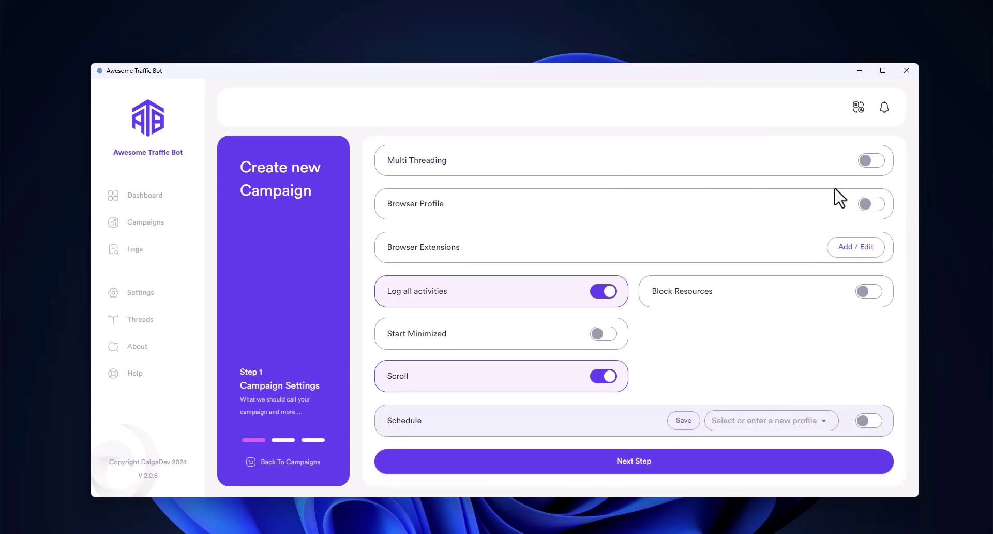
left_click(875, 204)
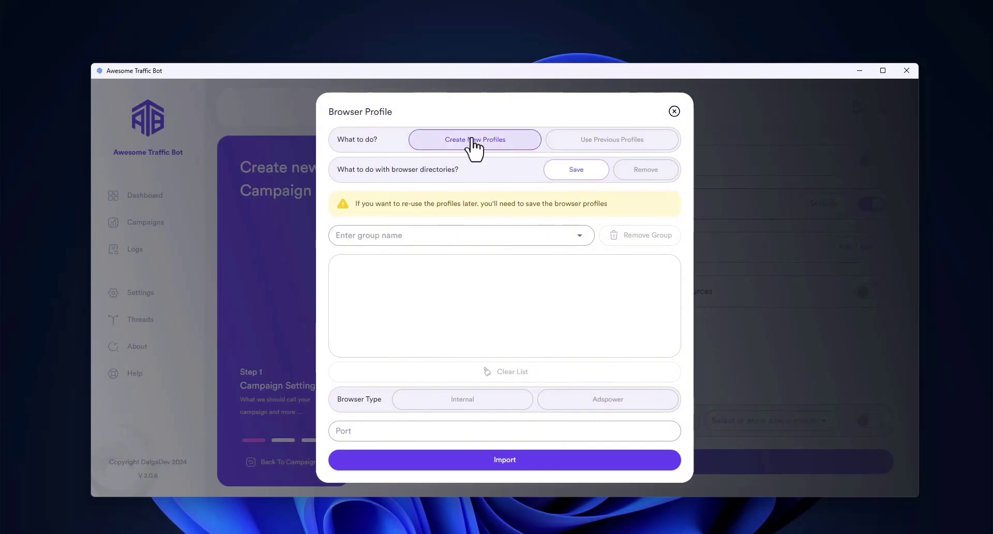
- Set the Browser Profile mode to Create New Profiles with browser directories kept saved
left_click(634, 174)
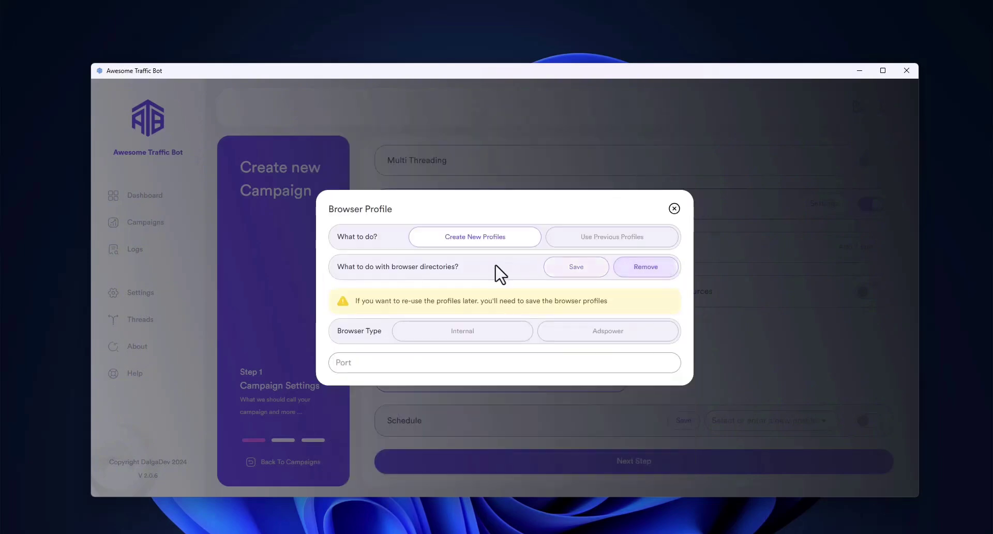
left_click(583, 275)
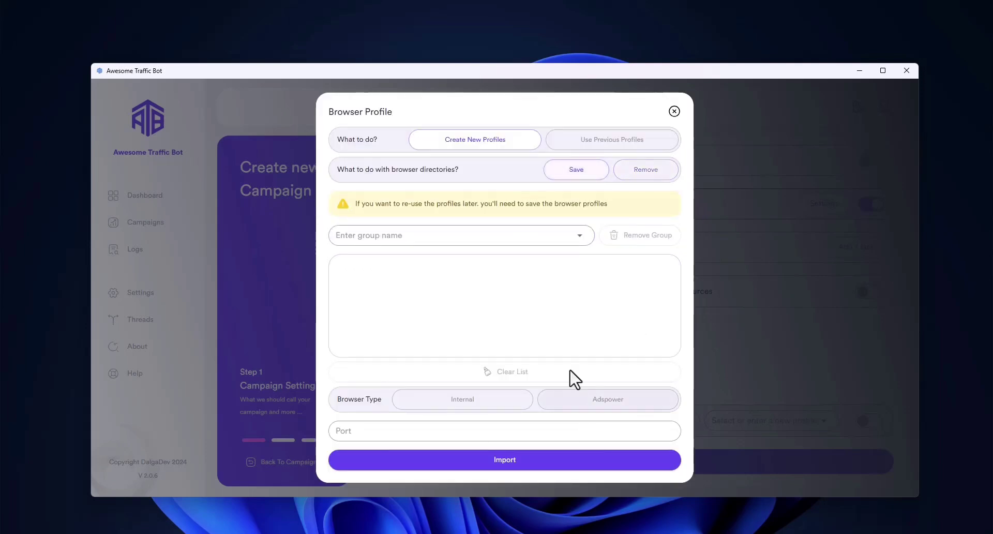
left_click(618, 149)
left_click(457, 415)
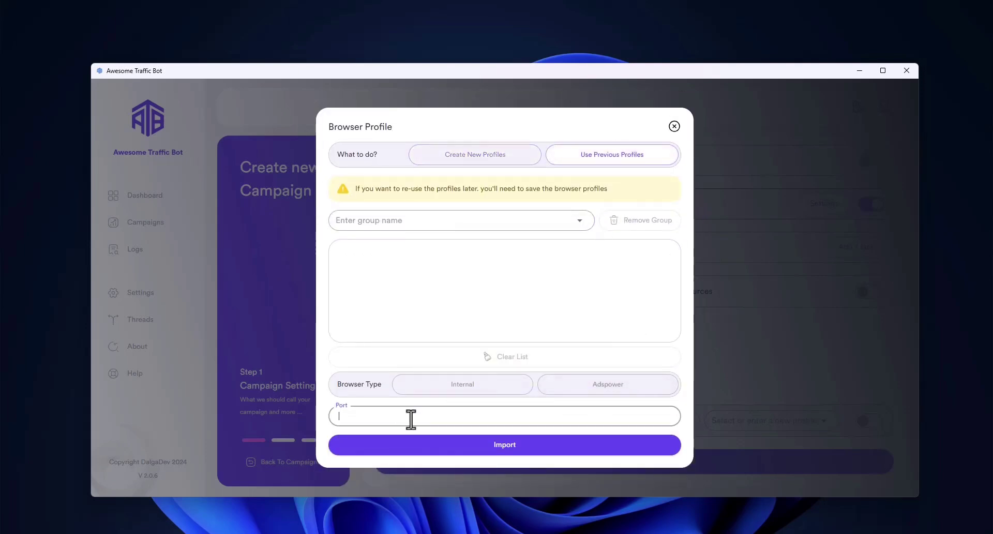
left_click(473, 156)
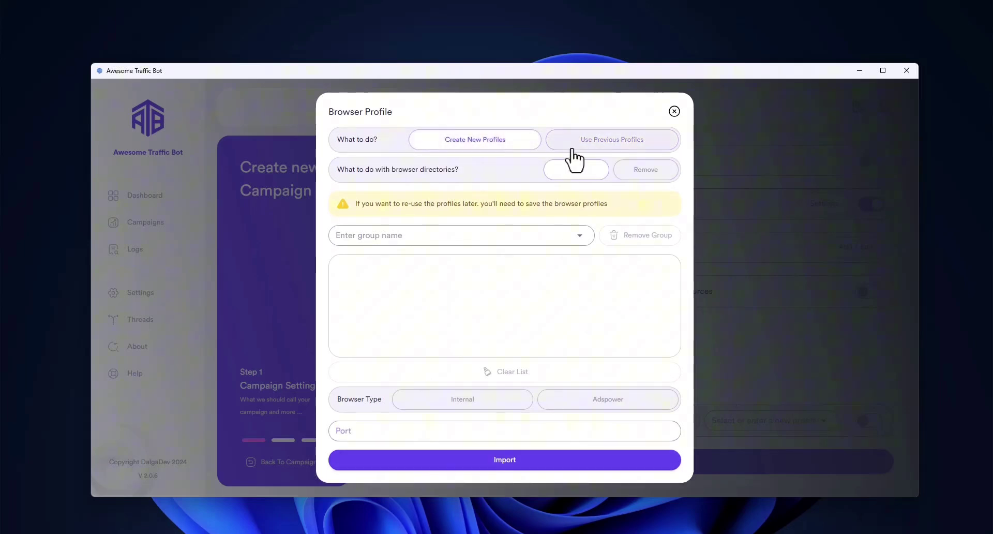
- Create the profile group 'Adspower Profiles' and set the browser type to Adspower
left_click(524, 236)
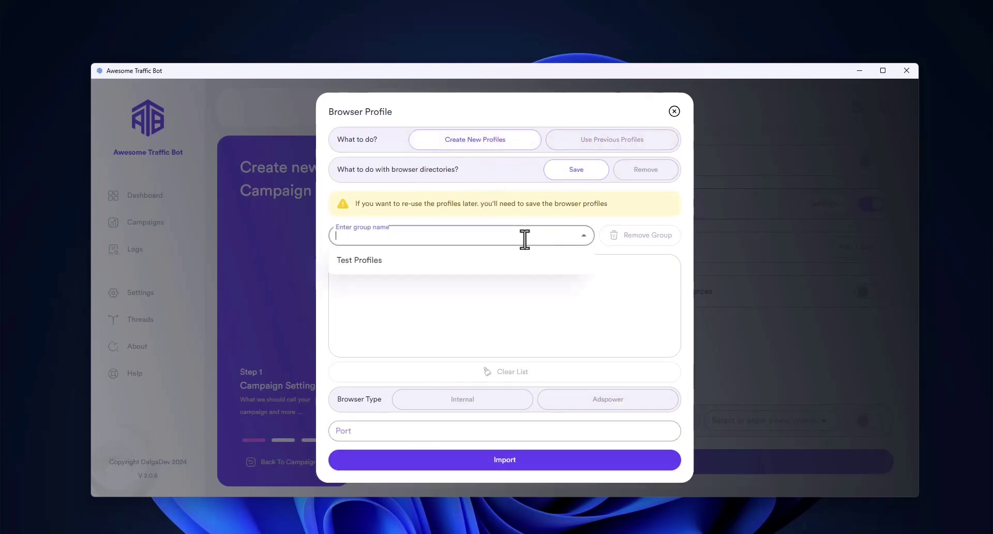
key("Caps_Lock")
type("A")
key("Caps_Lock")
type("dspower Profile")
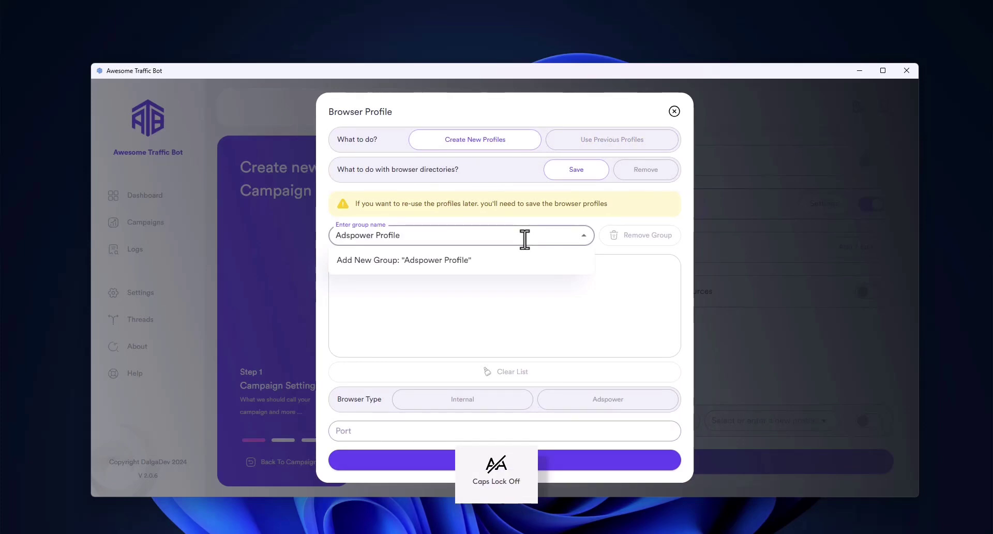
type("s")
left_click(510, 262)
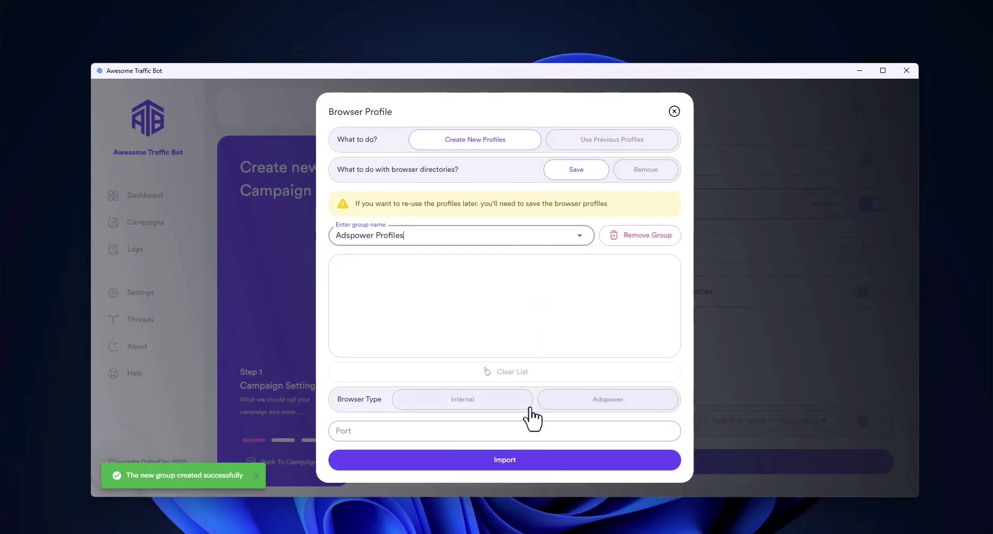
left_click(582, 408)
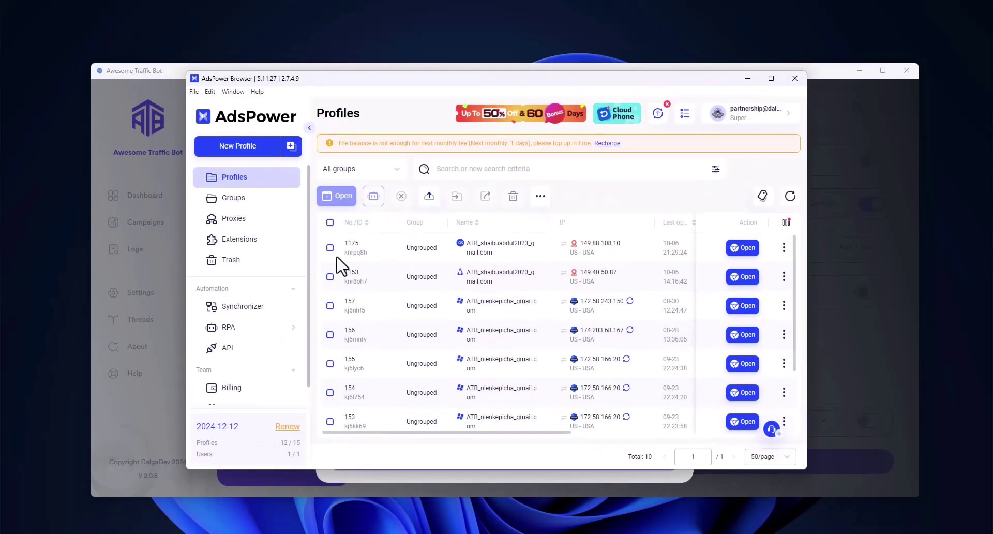
- Copy the local API port 50325 from AdsPower's API settings into the bot's Port field
left_click(256, 351)
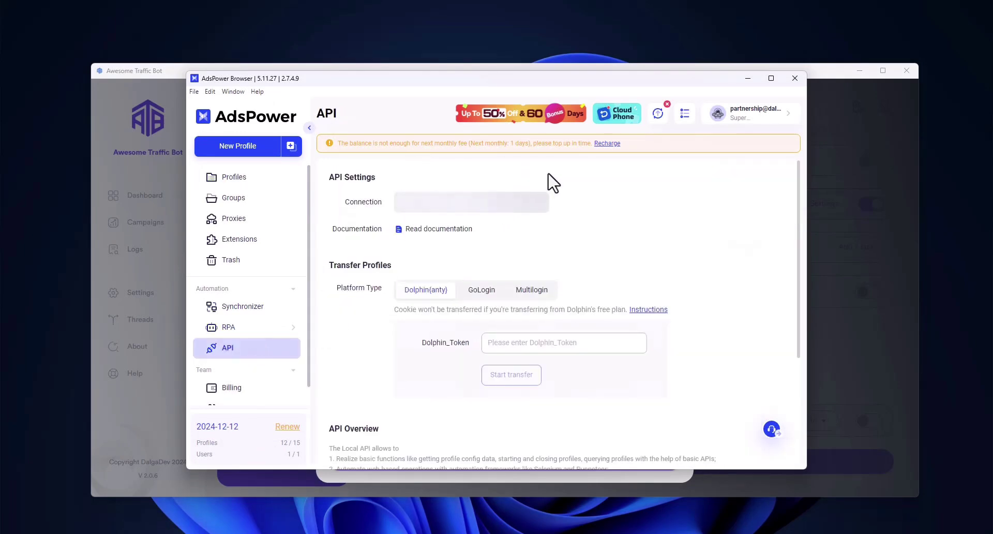
left_click_drag(554, 228, 495, 223)
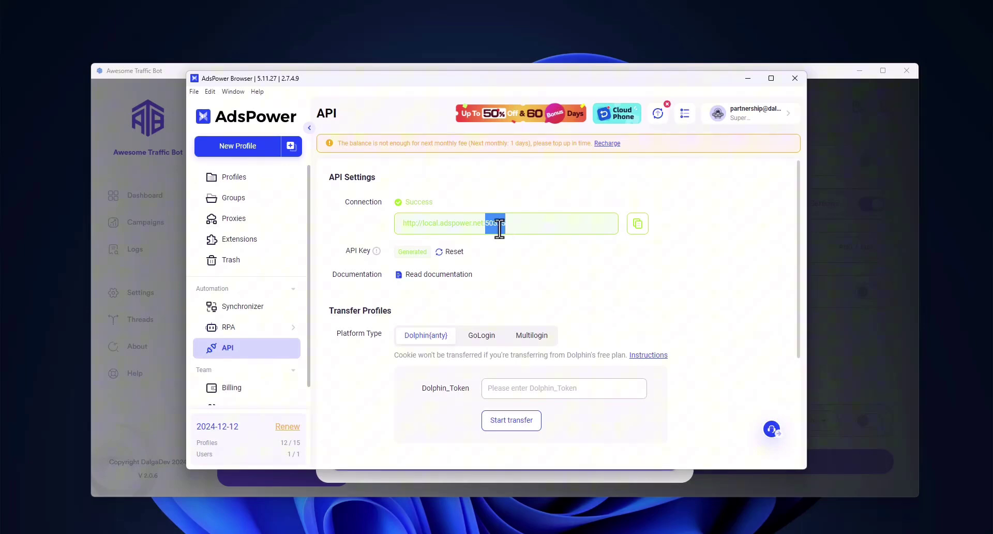
left_click(748, 78)
left_click(459, 425)
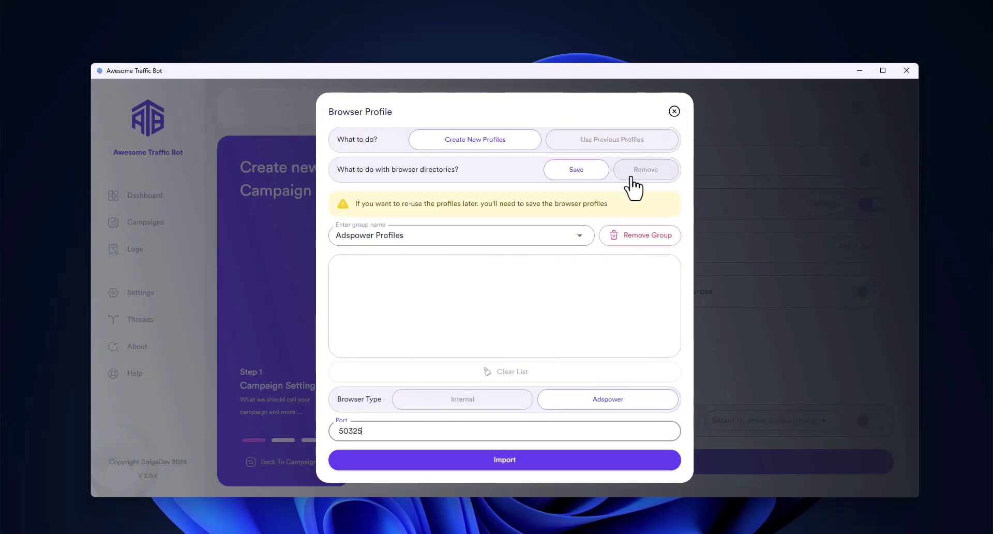
- Keep the Adspower Profiles group, close the Browser Profile dialog and move to the Changing IP step
left_click(578, 236)
left_click(550, 287)
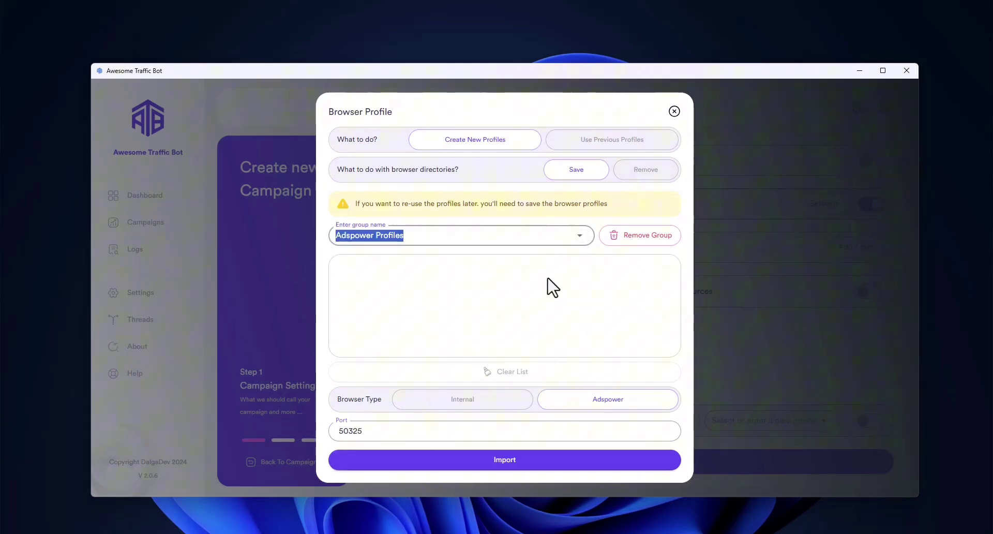
left_click(674, 112)
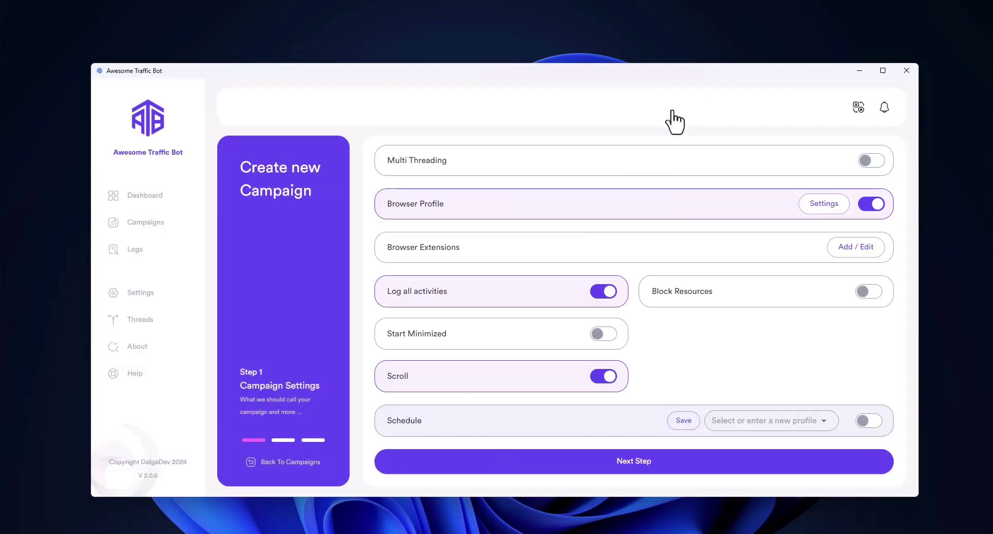
scroll(653, 279, "up", 3)
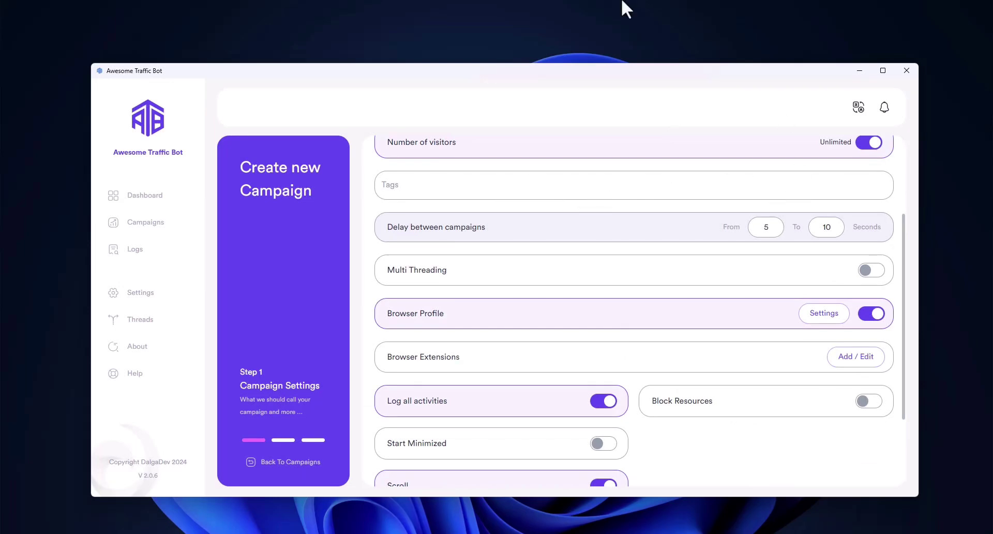
scroll(647, 279, "up", 3)
scroll(672, 336, "down", 5)
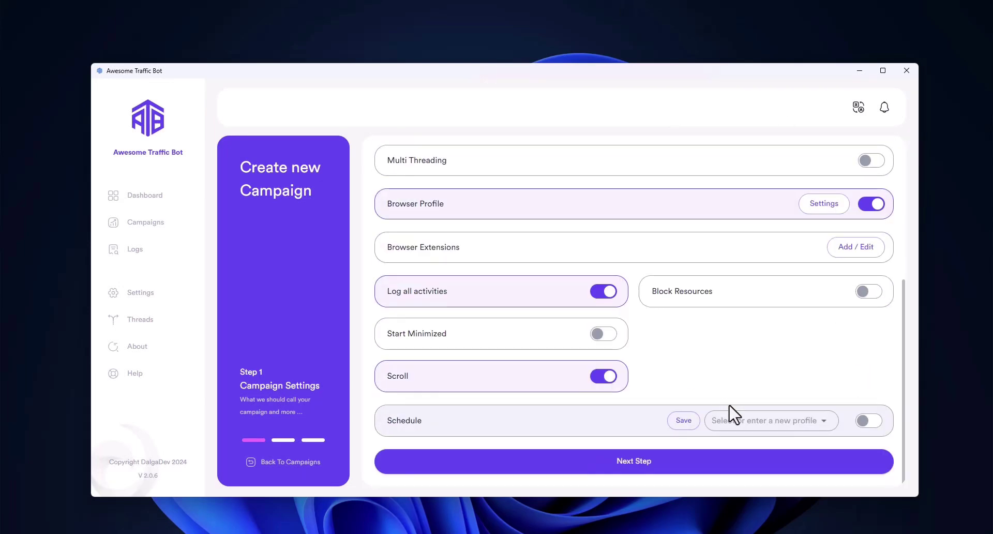
left_click(757, 477)
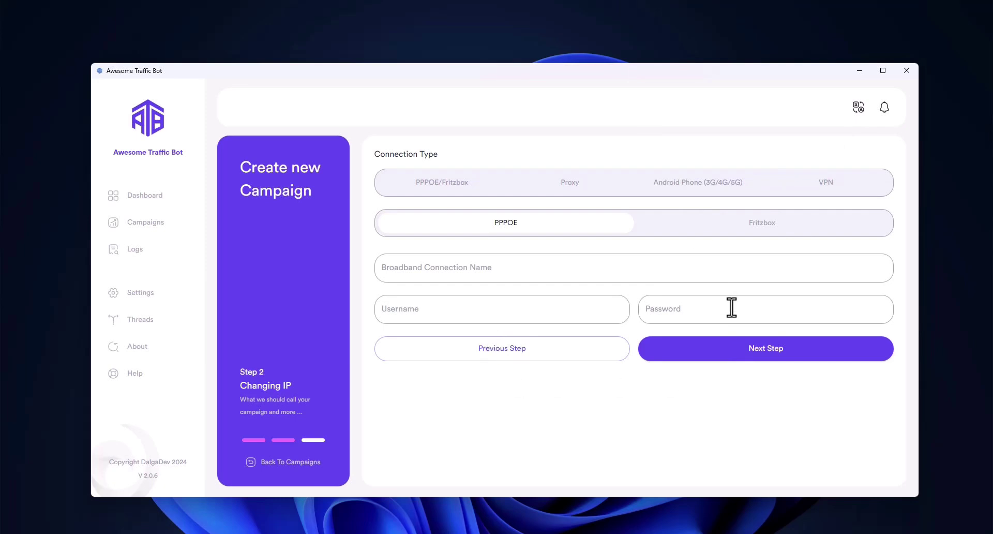
- Skip the IP step and add a Google task with keyword dalgadev and the dalga.dev URL
left_click(736, 357)
left_click(871, 157)
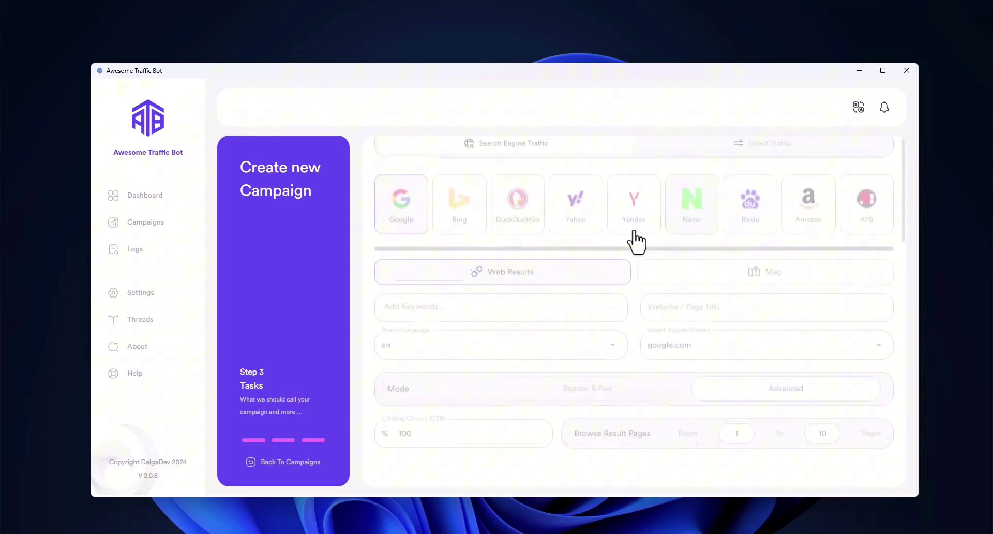
type("dalgadev")
left_click(496, 372)
left_click(740, 354)
type("da")
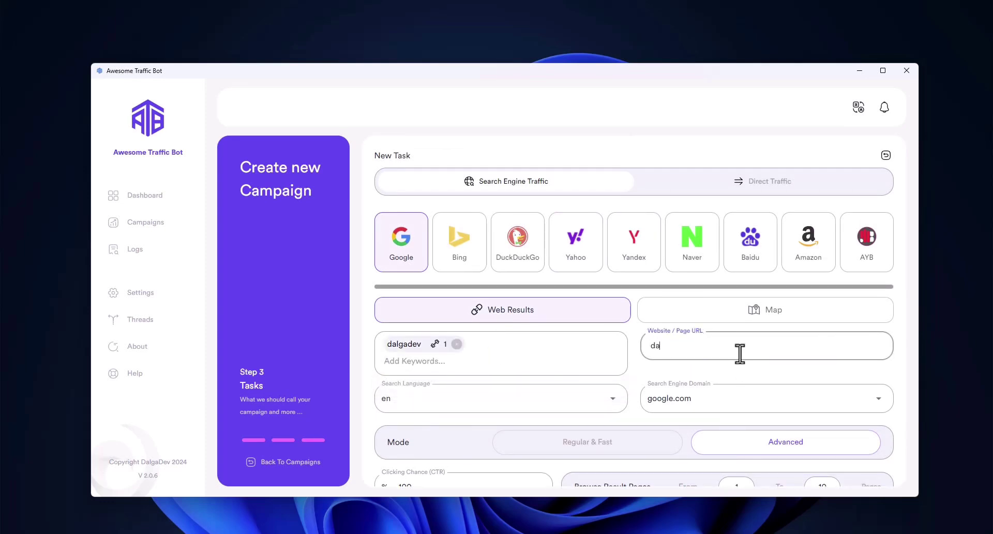
- Turn off Visit Other Webpages, set a 10–20 second delay, add the task and create the campaign
scroll(739, 331, "down", 2)
scroll(743, 300, "down", 5)
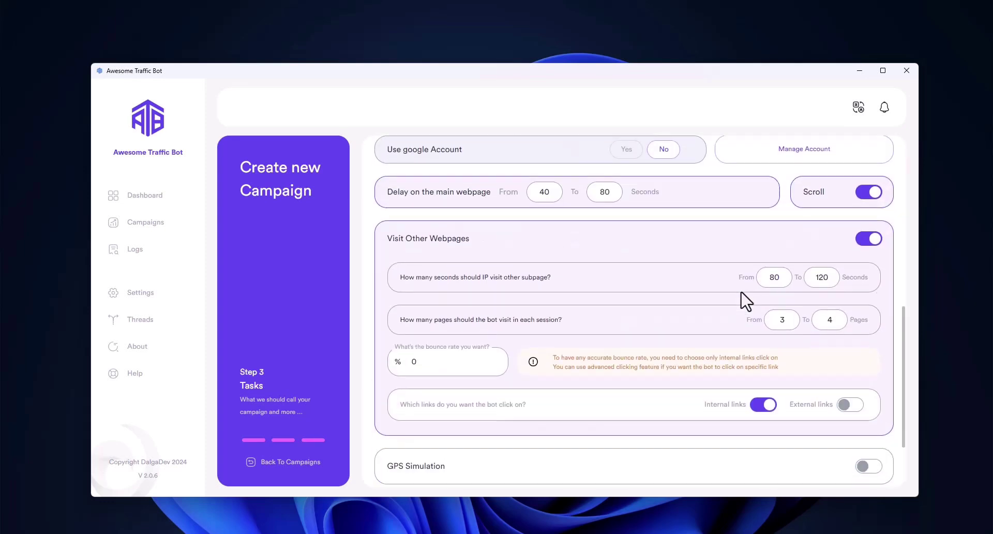
scroll(807, 258, "down", 1)
left_click(874, 225)
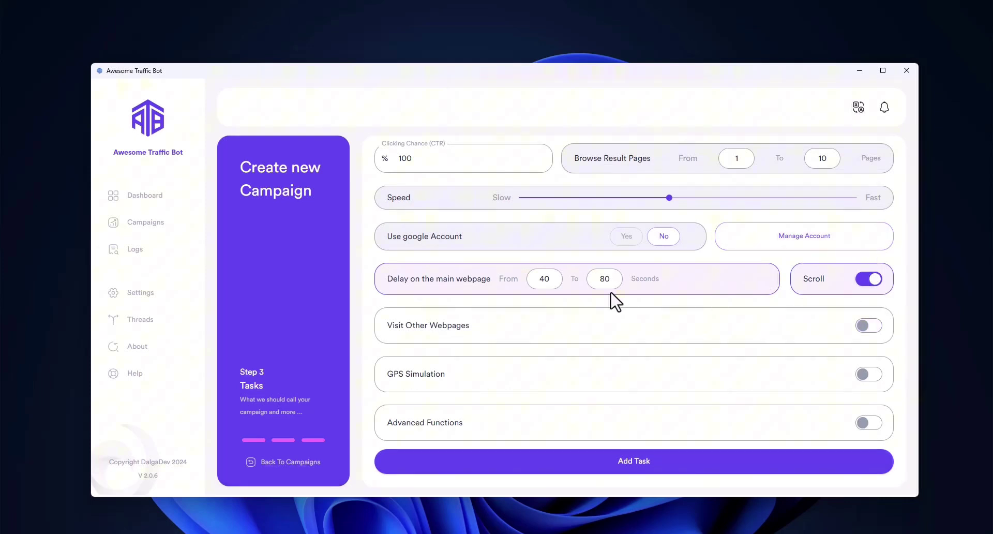
double_click(536, 281)
type("0")
key("Tab")
type("2")
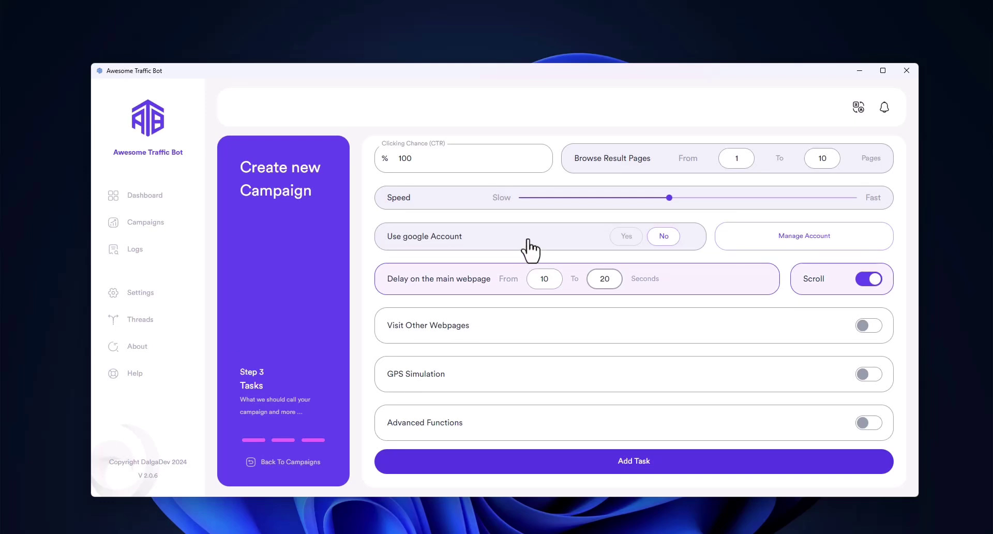
left_click(777, 461)
left_click(844, 470)
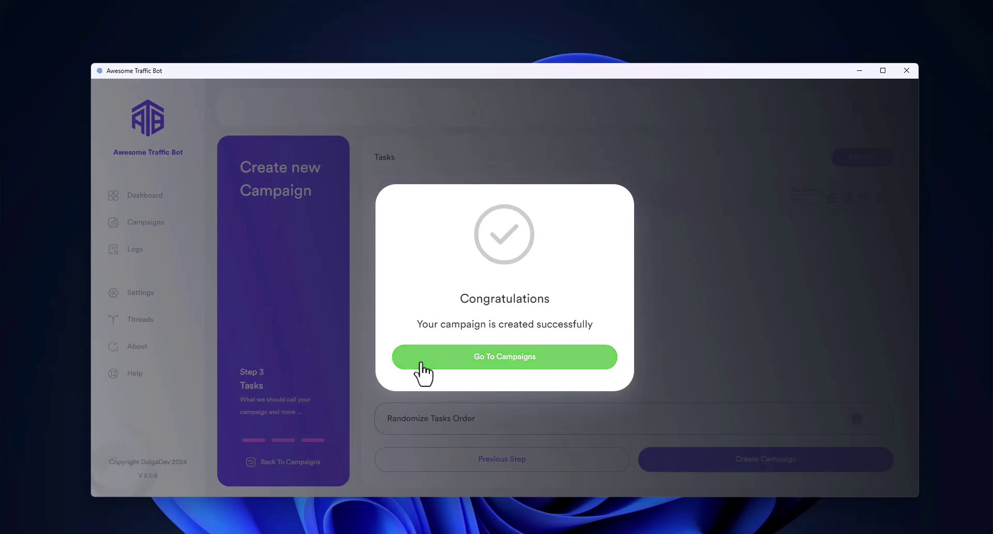
- Open the campaign list and start the external browser campaign from its Actions column
left_click(424, 371)
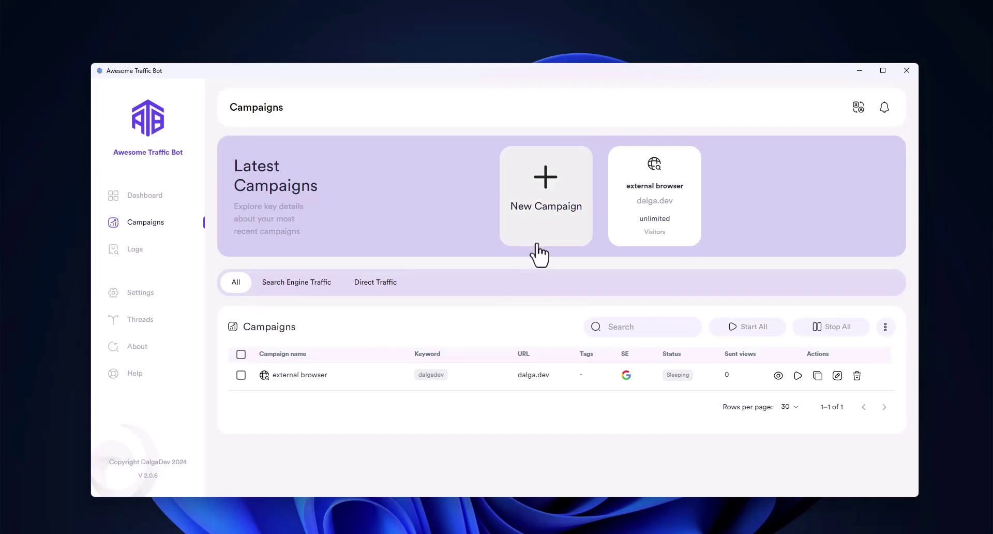
left_click(793, 376)
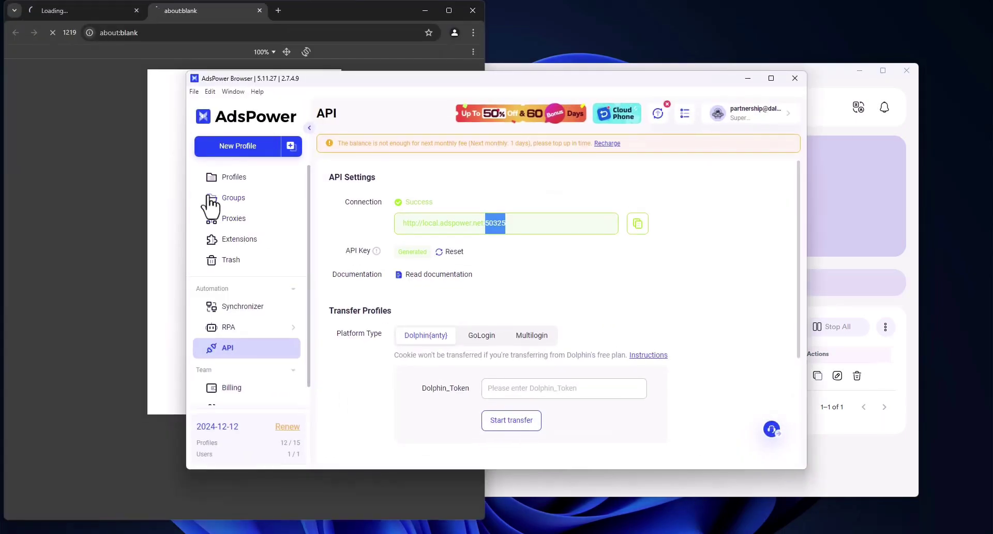
- Refresh AdsPower's Profiles list showing profile 1219 and move its window aside to reveal dalga.dev
left_click(223, 182)
left_click(790, 195)
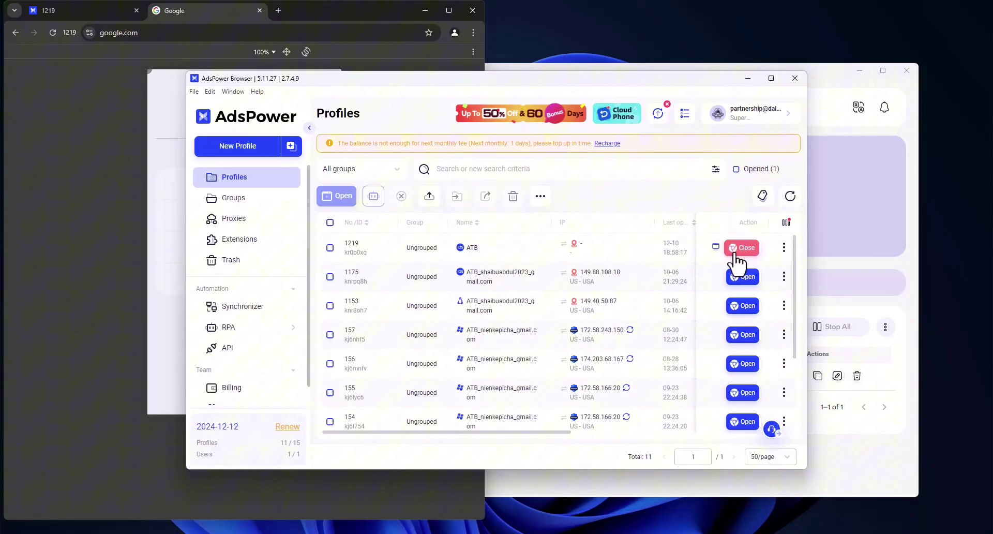
mouse_move(635, 78)
left_mouse_down()
mouse_move(795, 89)
mouse_move(874, 76)
left_mouse_up()
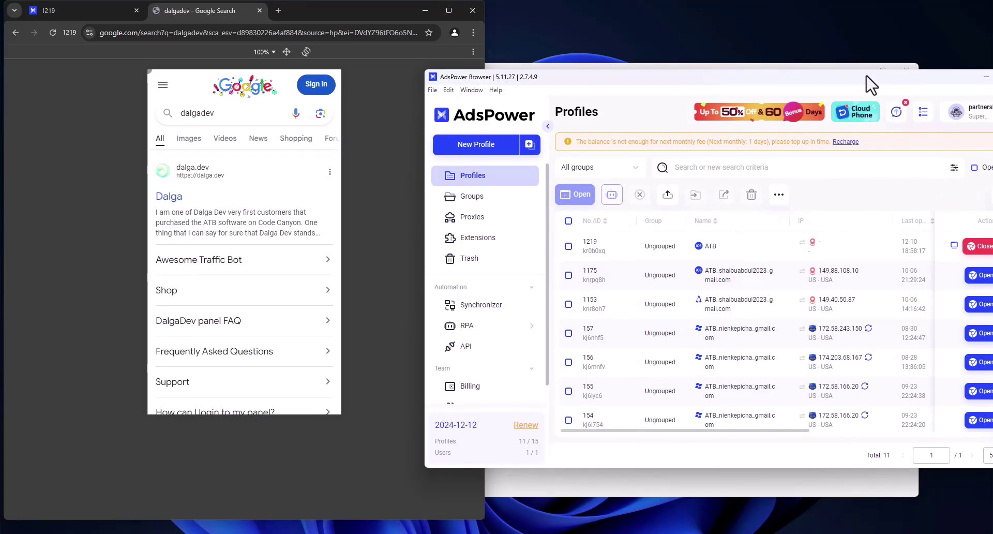
left_click_drag(872, 85, 819, 81)
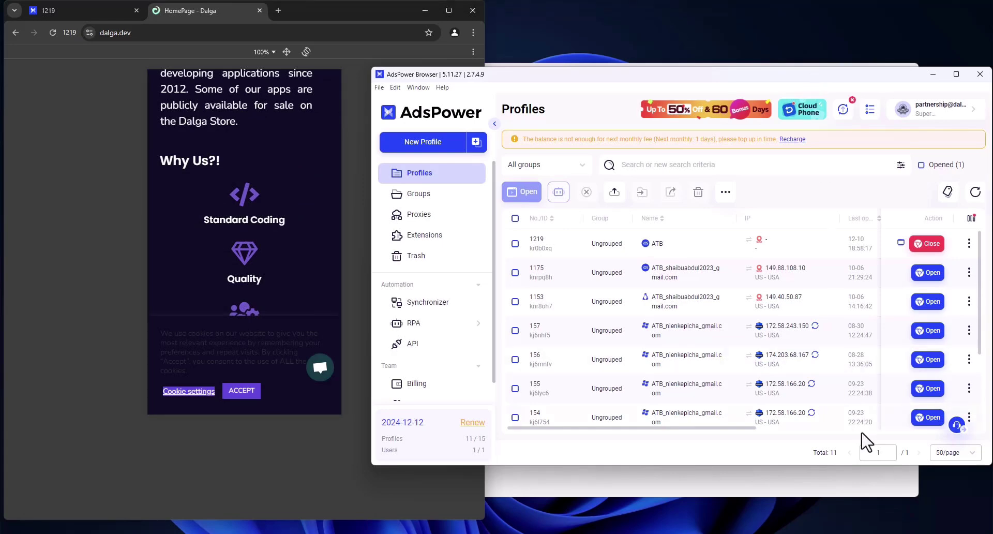
left_click(798, 487)
- Compare the campaign's saved profile ID kr0b0xq with AdsPower profile 1219, then return to Campaigns
left_click(838, 376)
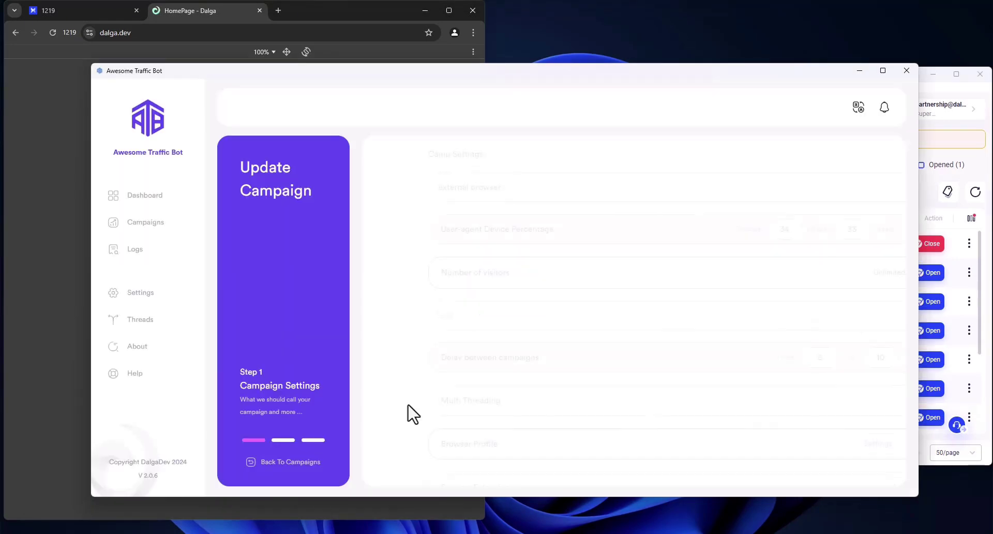
scroll(714, 363, "down", 3)
left_click(823, 273)
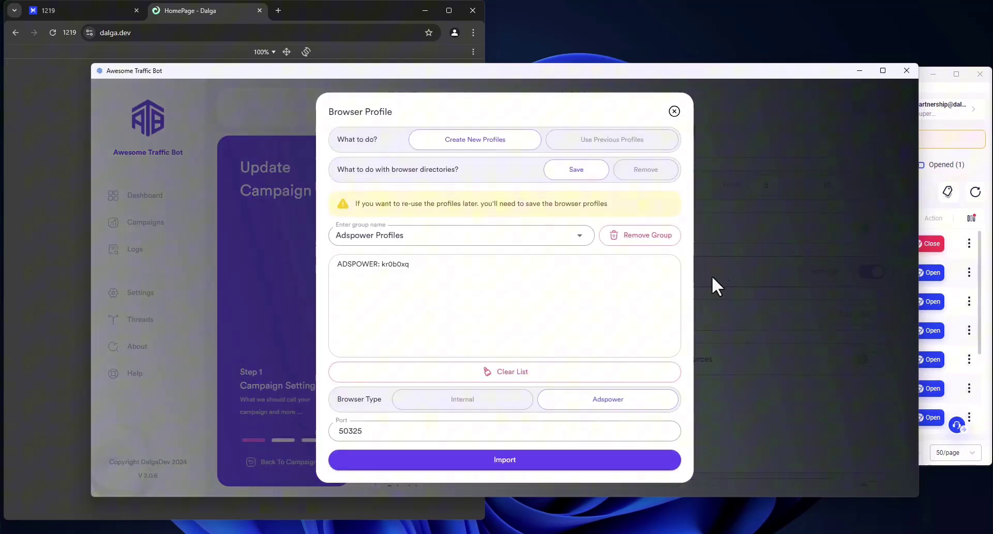
left_click_drag(413, 268, 383, 269)
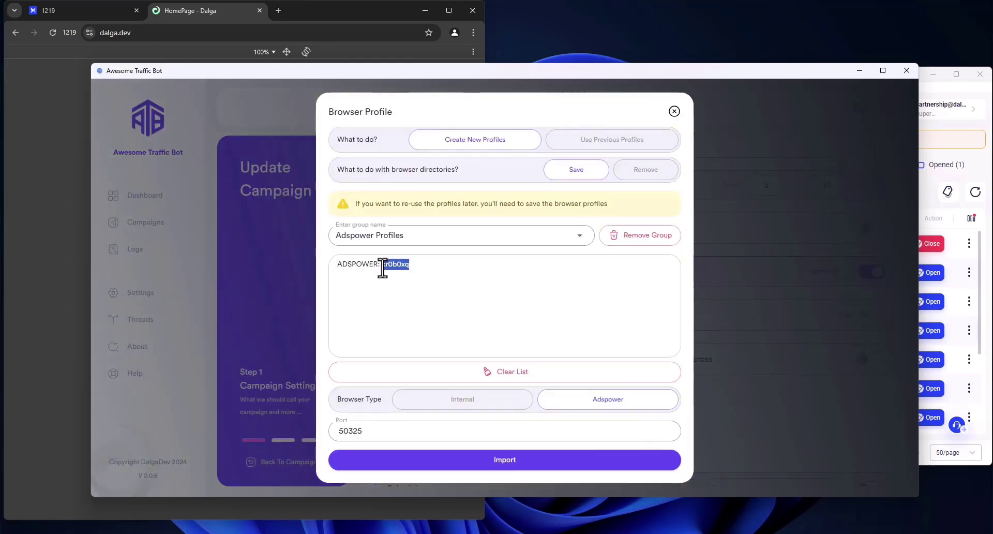
left_click(987, 223)
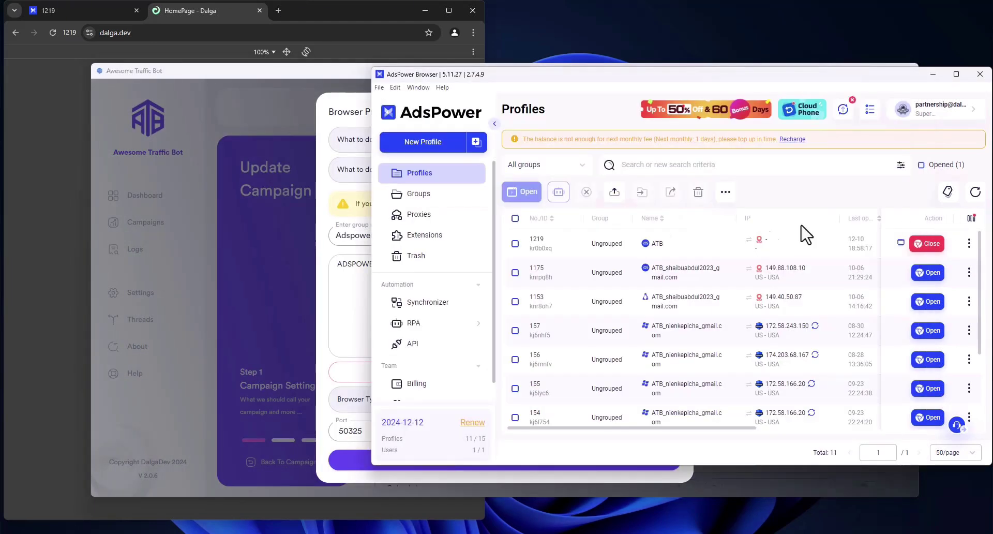
double_click(541, 248)
left_click(350, 308)
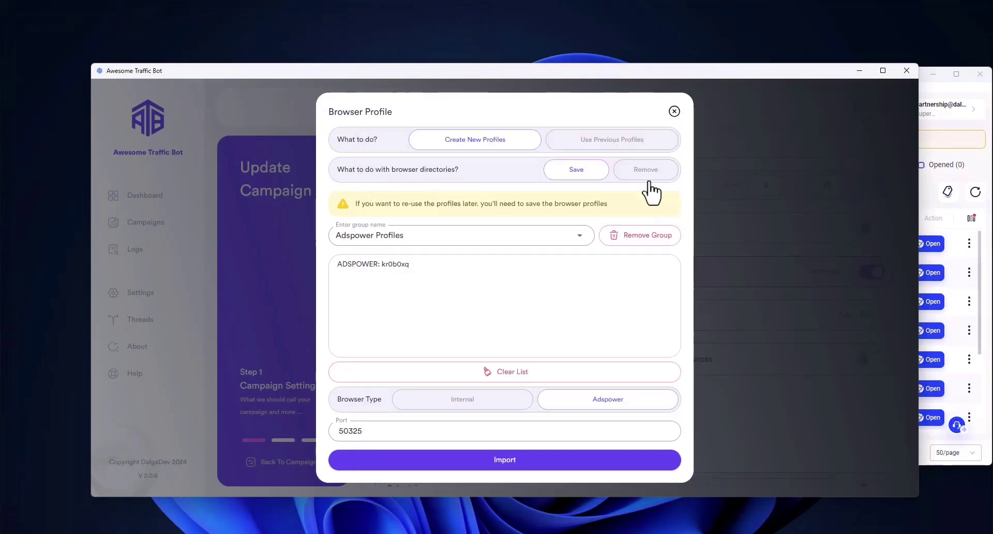
left_click(674, 110)
left_click(299, 463)
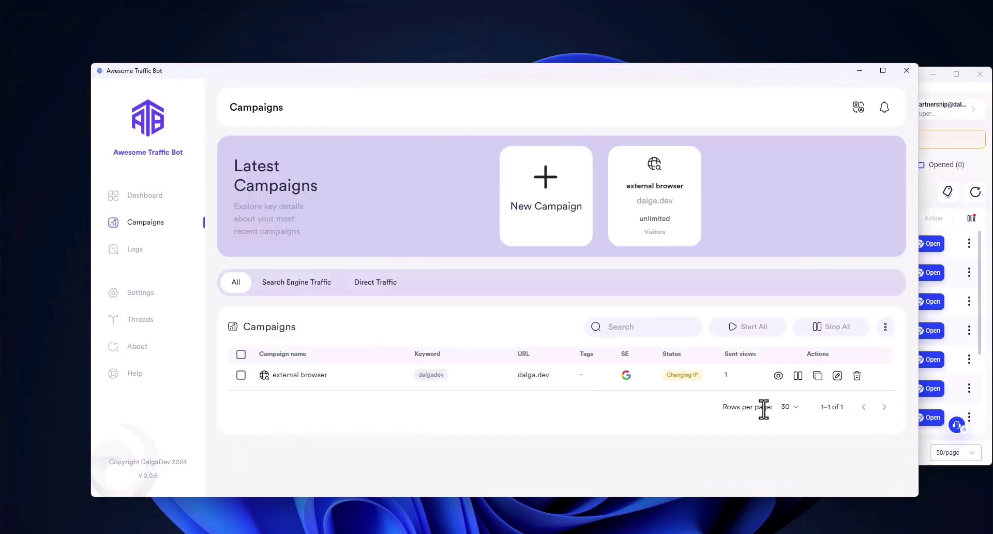
left_click_drag(762, 83, 749, 71)
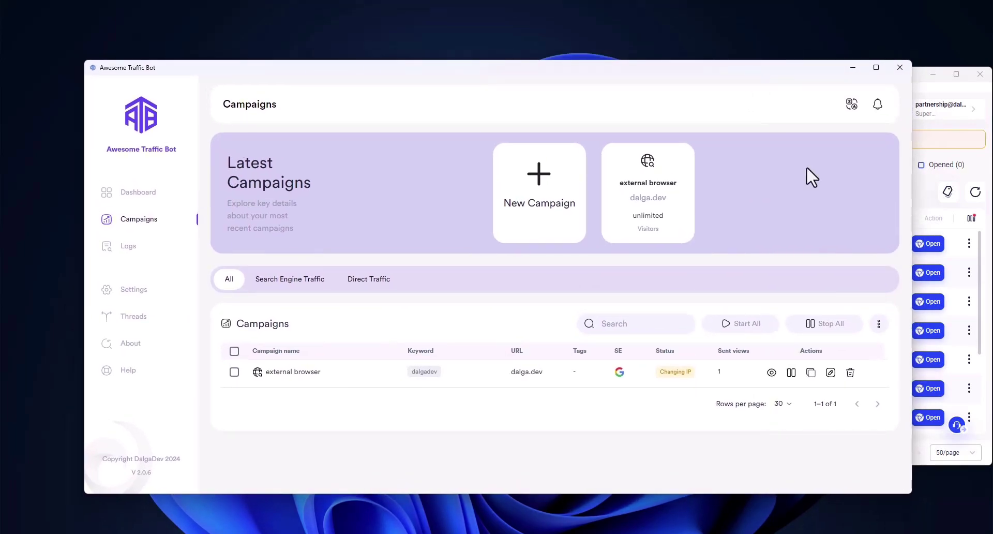
- Widen the Status column, watch AdsPower profile 1220's session, and refresh AdsPower's profile list
left_click(955, 207)
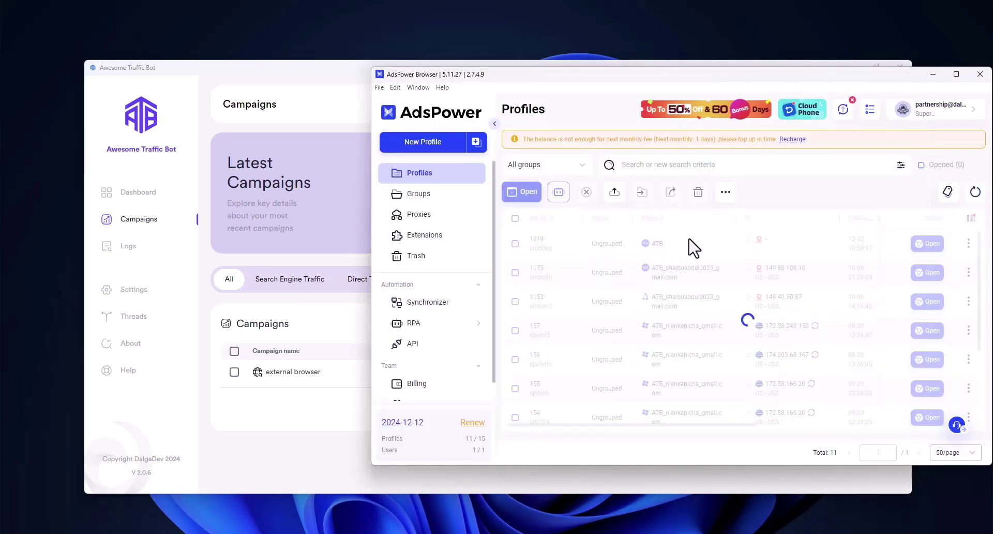
left_click(345, 447)
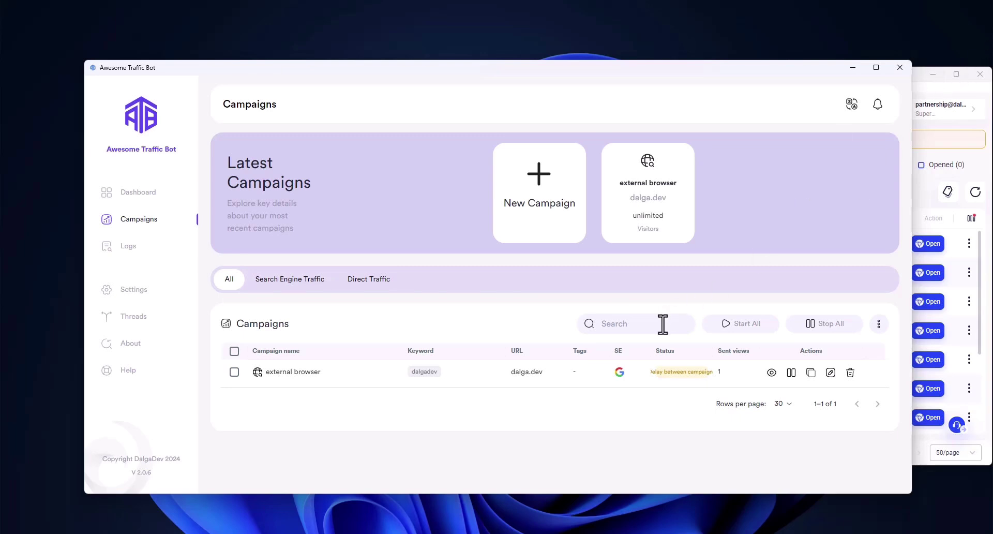
left_click_drag(653, 354, 727, 347)
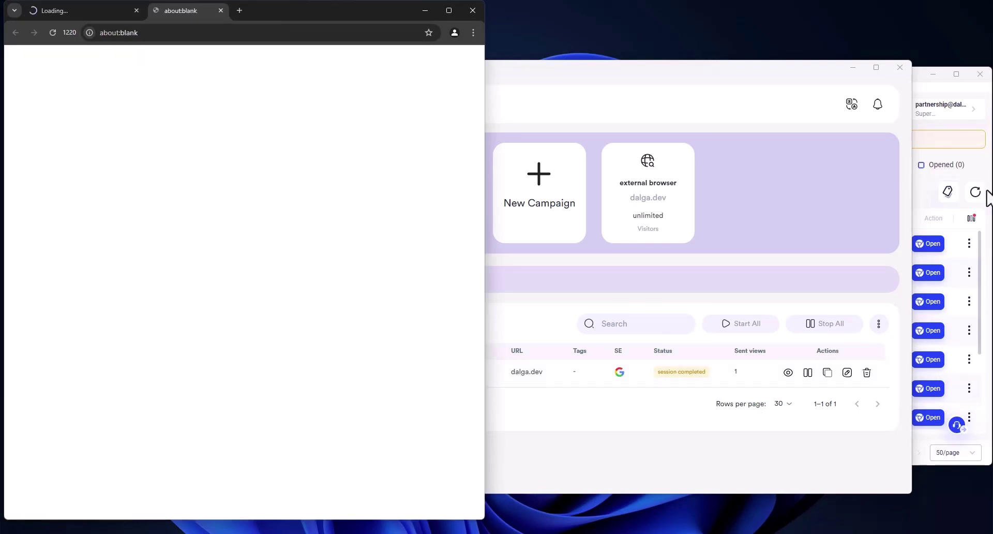
left_click(984, 189)
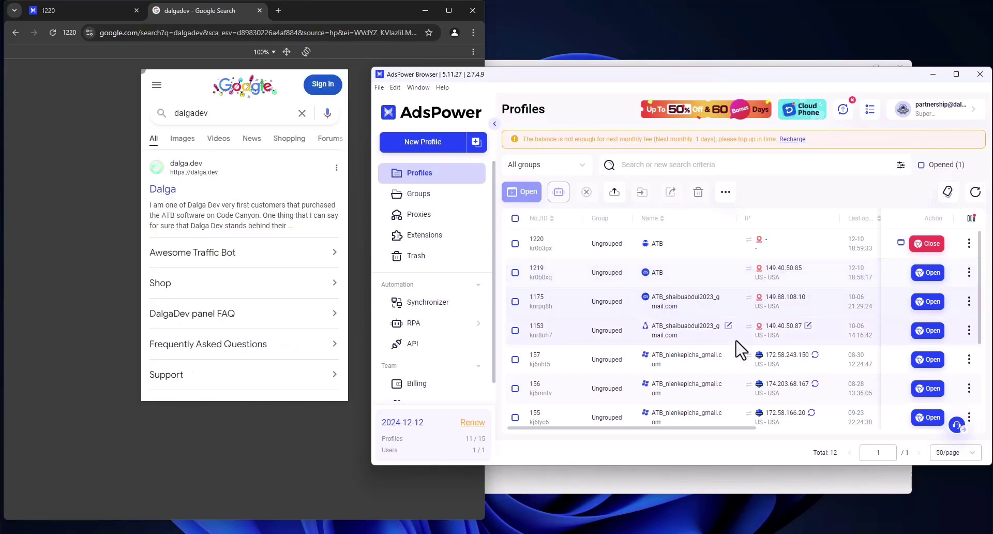
left_click(679, 470)
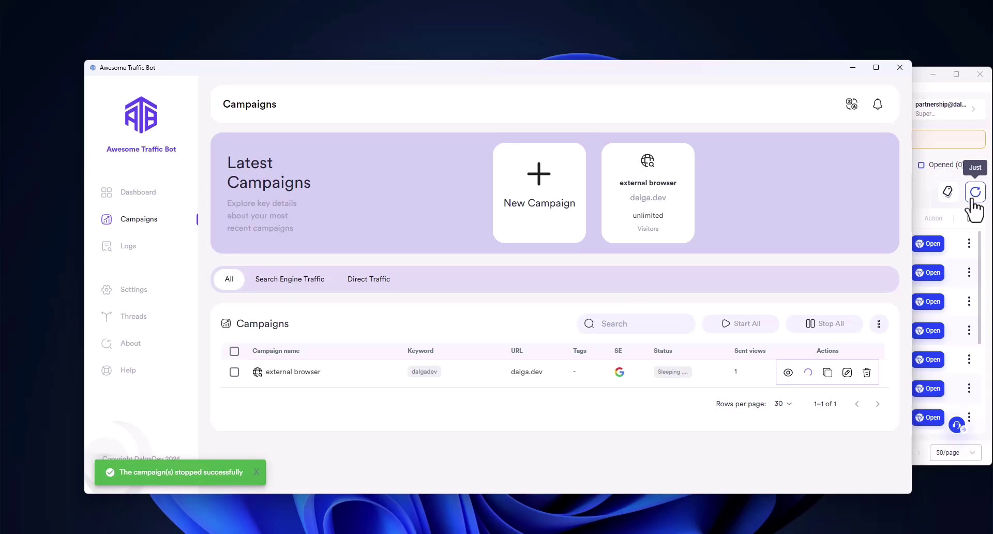
left_click(981, 220)
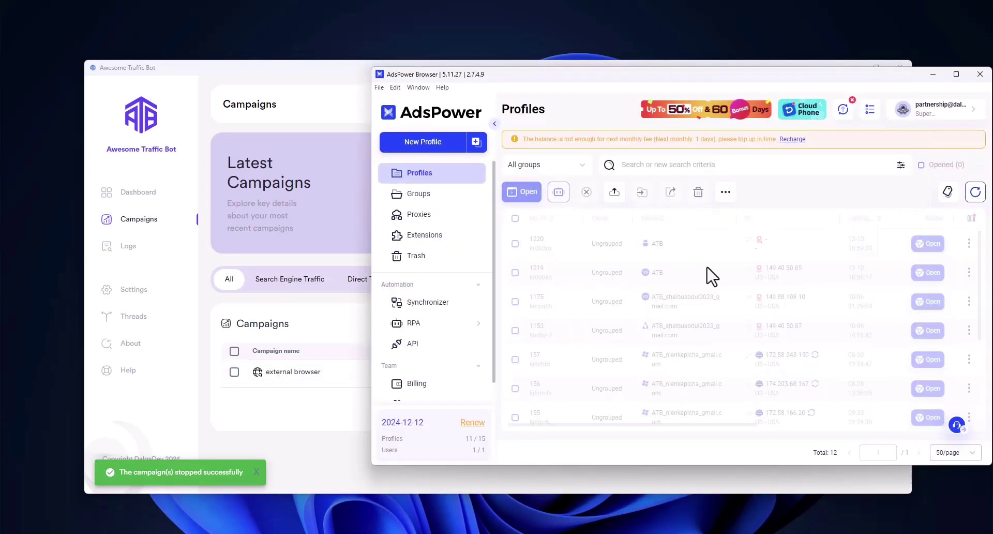
left_click(338, 428)
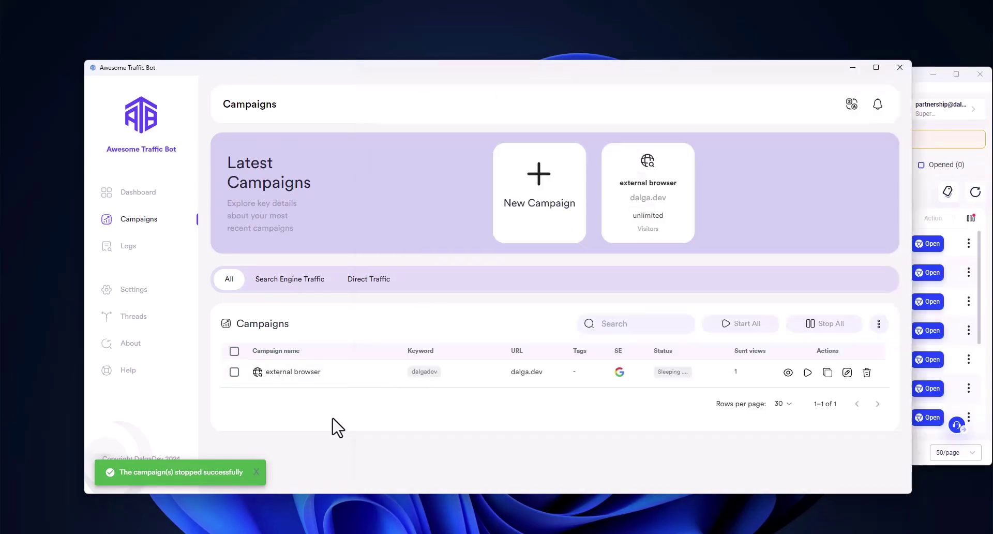
- Set the campaign's Browser Profile to create new AdsPower profiles and remove their browser directories
left_click(847, 372)
scroll(491, 346, "down", 4)
scroll(714, 294, "up", 4)
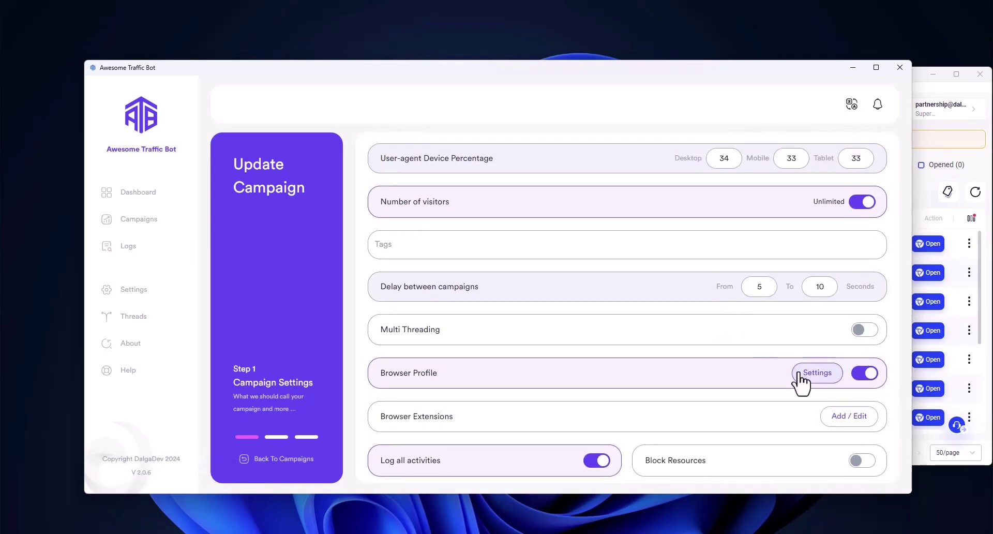
left_click(858, 330)
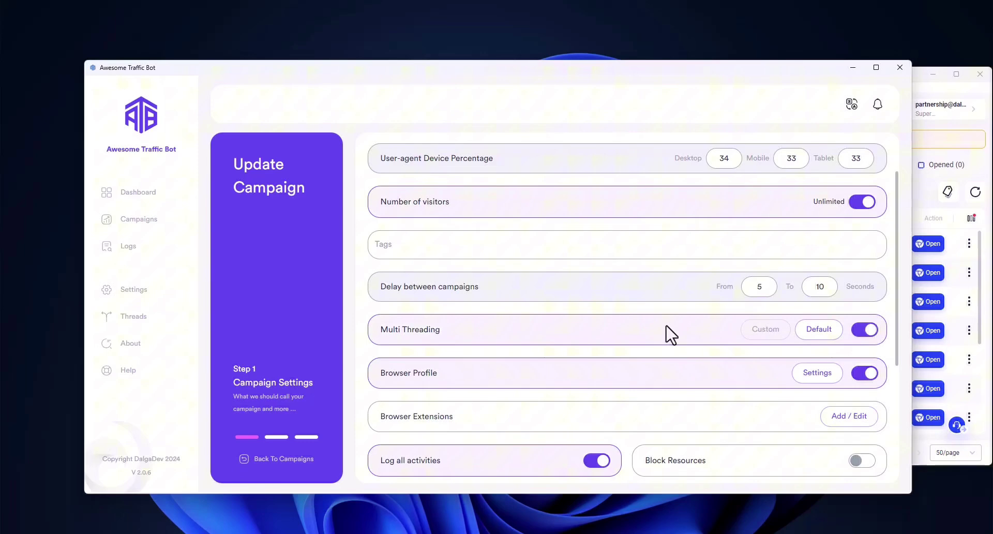
left_click(875, 330)
left_click(820, 375)
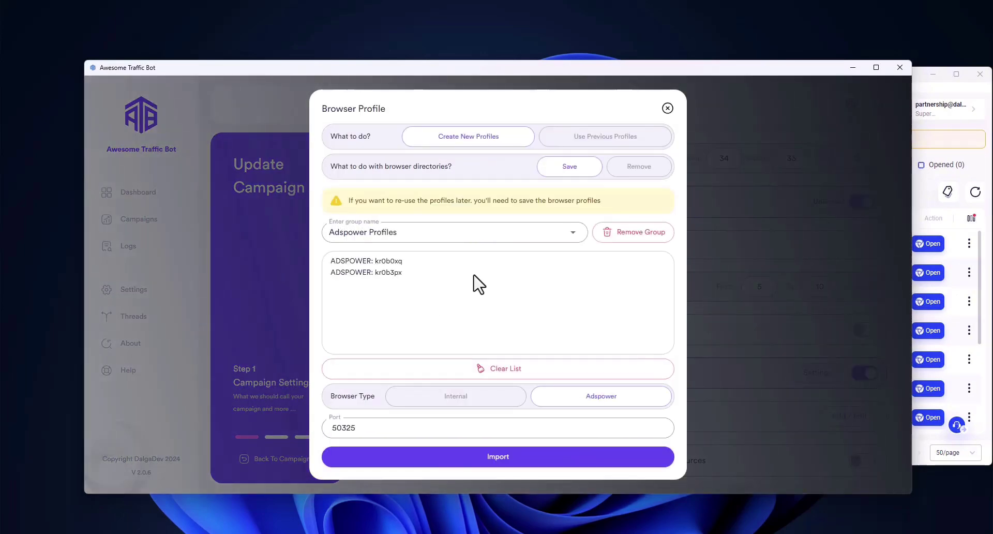
left_click(633, 167)
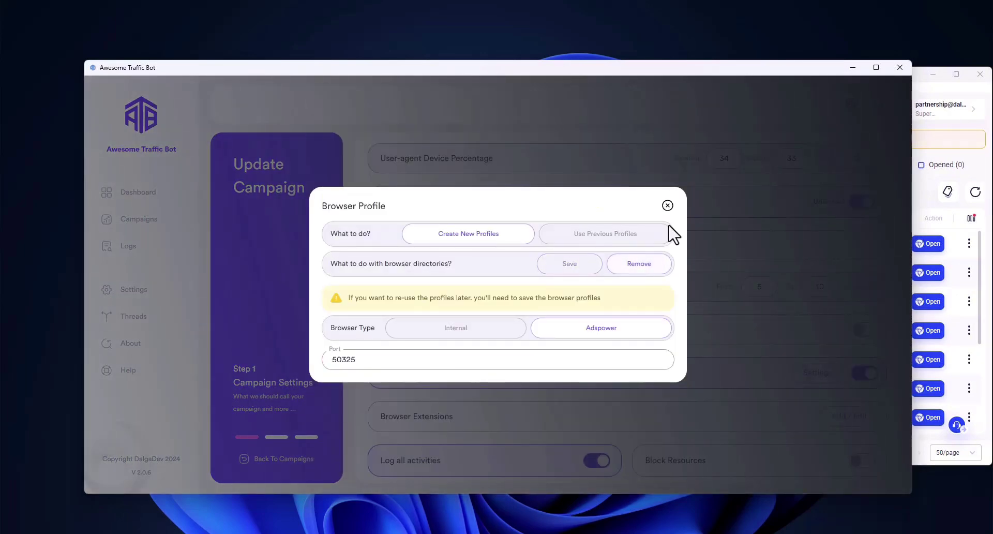
left_click(667, 206)
- Quick-update the campaign, go back to campaigns, and choose to restart it
scroll(740, 336, "down", 5)
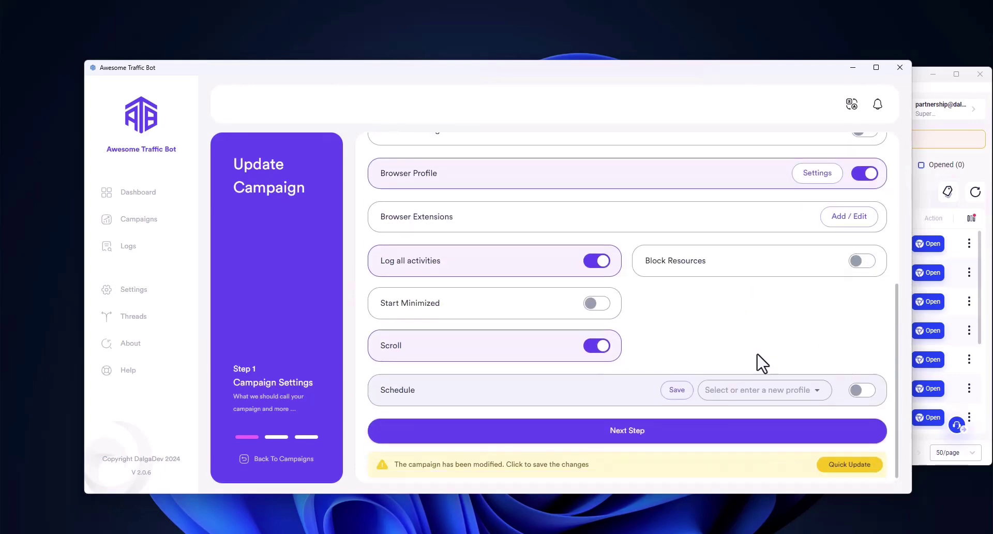
left_click(824, 458)
left_click(266, 458)
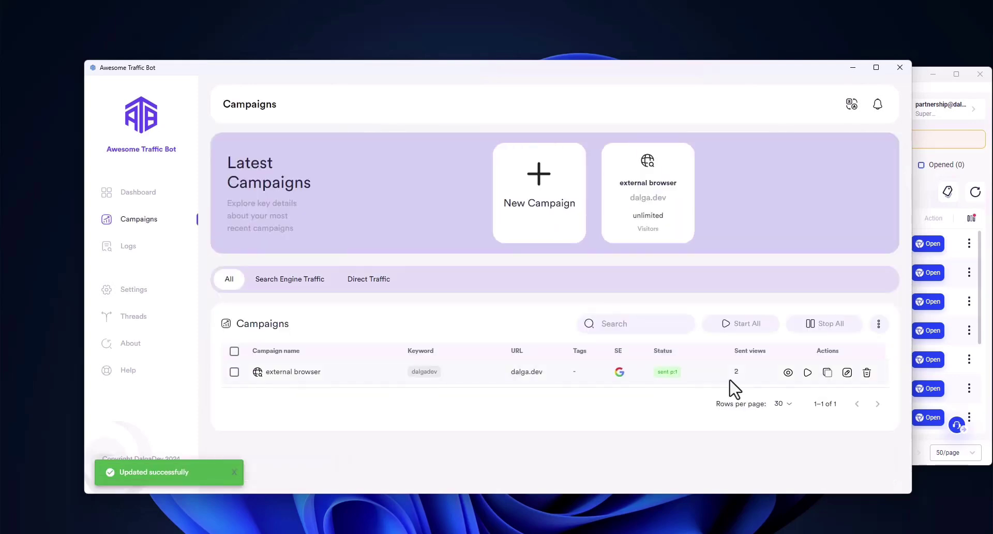
left_click(807, 372)
left_click(473, 296)
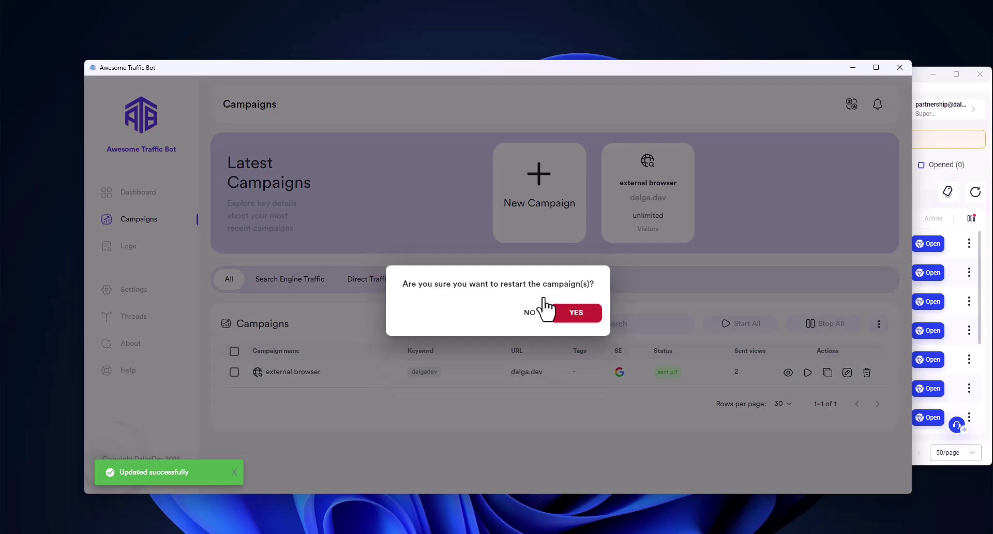
- Confirm the restart, watch new profile 1221 visit dalga.dev, then refresh AdsPower's profile list
left_click(572, 297)
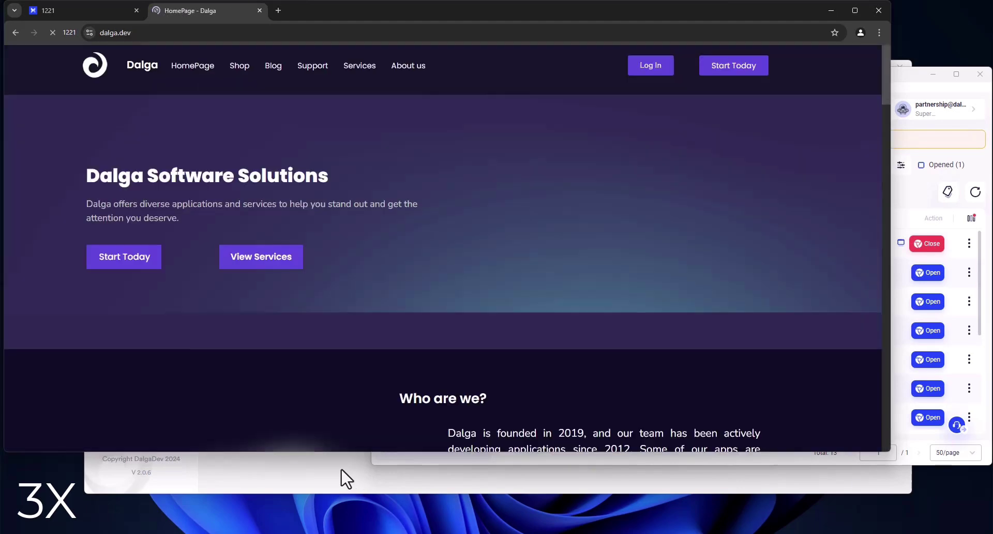
left_click(345, 478)
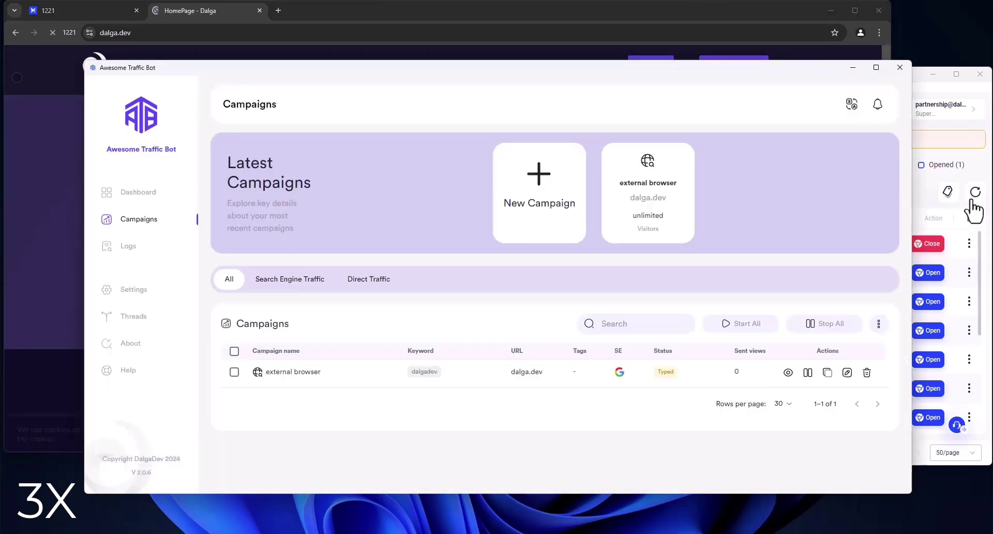
left_click(969, 211)
left_click(333, 413)
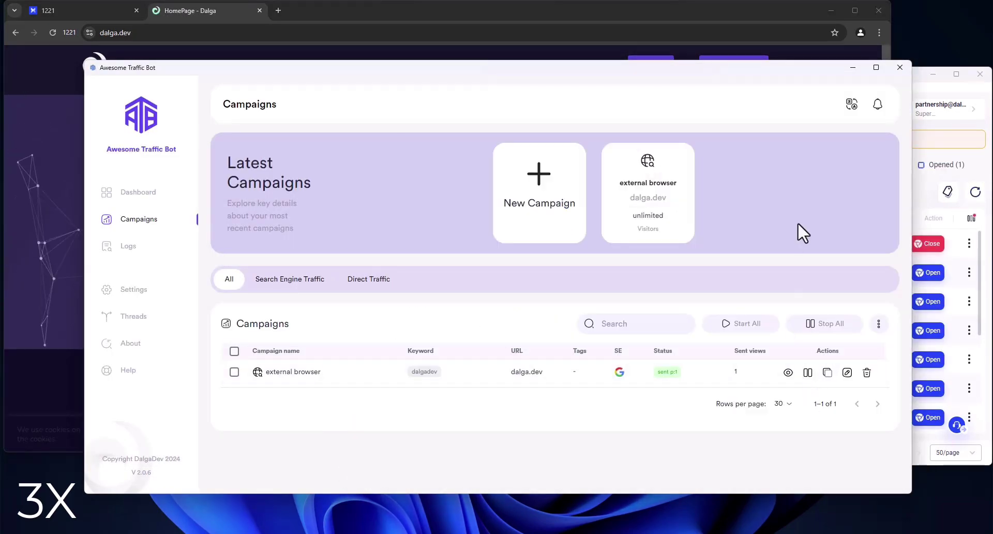
left_click(721, 55)
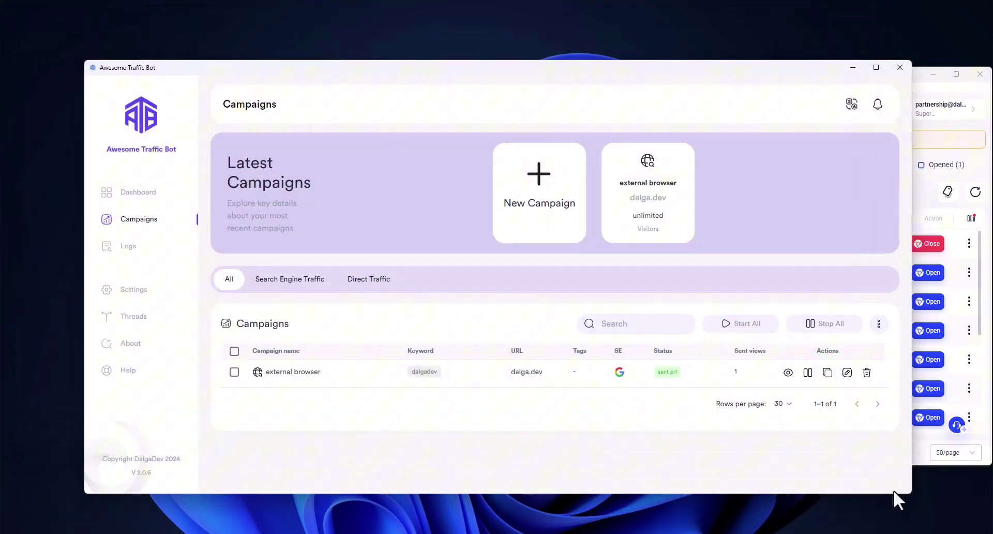
left_click(974, 195)
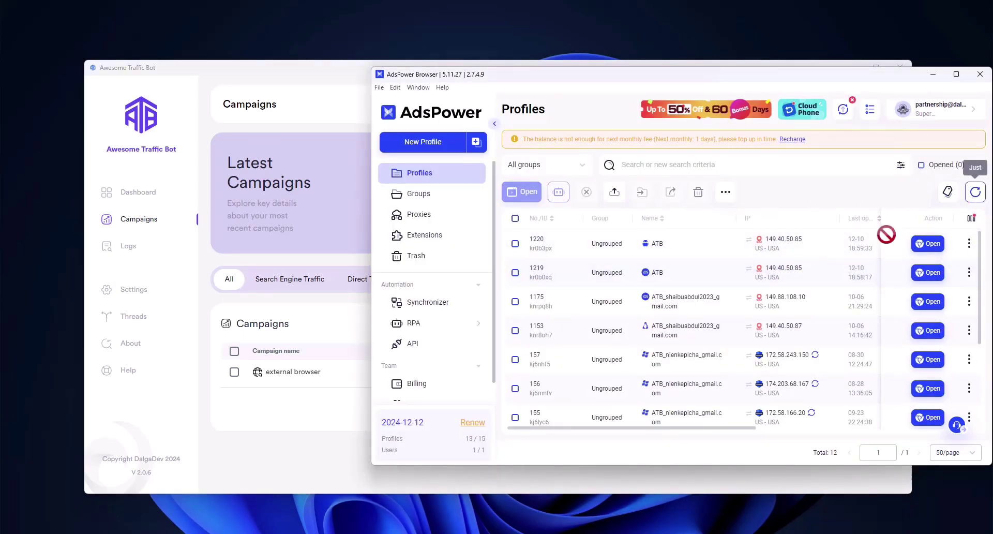
left_click(976, 192)
- Stop the campaign, then check AdsPower's 13/15 profile usage and its $0.00 renewal order
left_click(283, 428)
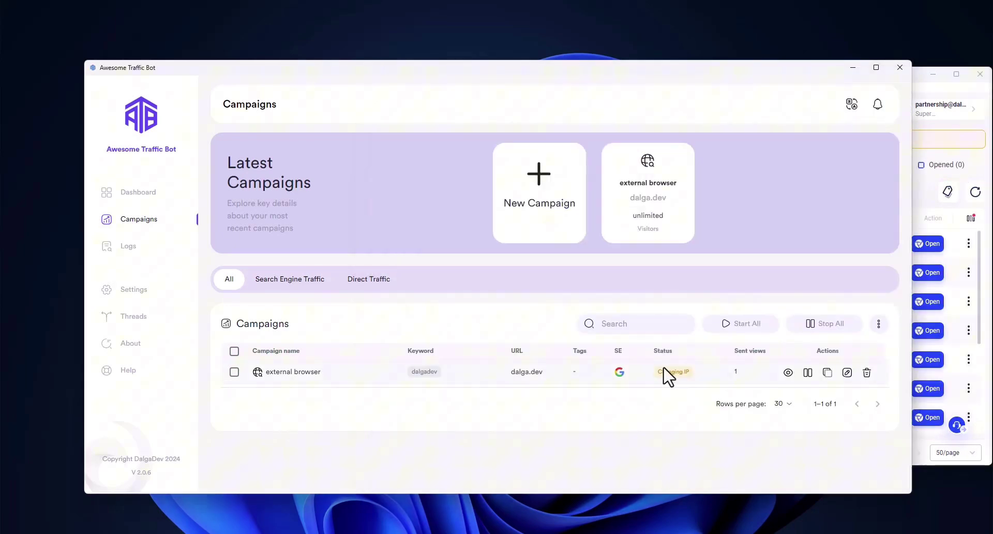
left_click(806, 374)
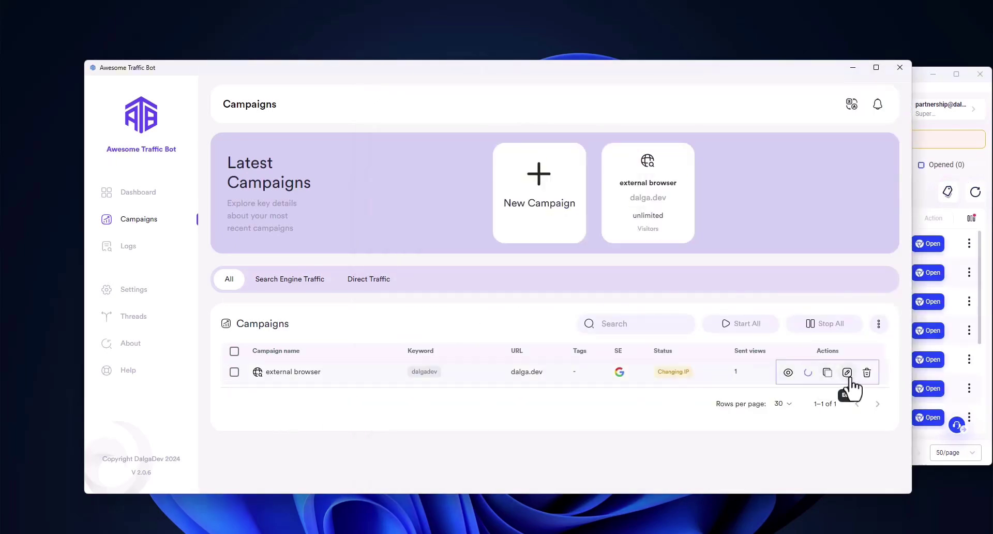
left_click(916, 451)
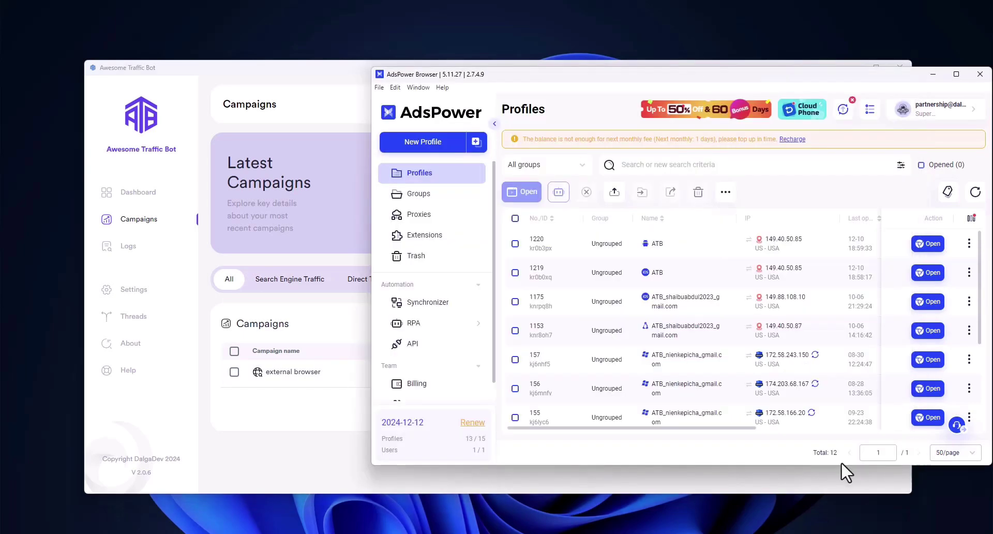
left_click_drag(397, 437, 476, 438)
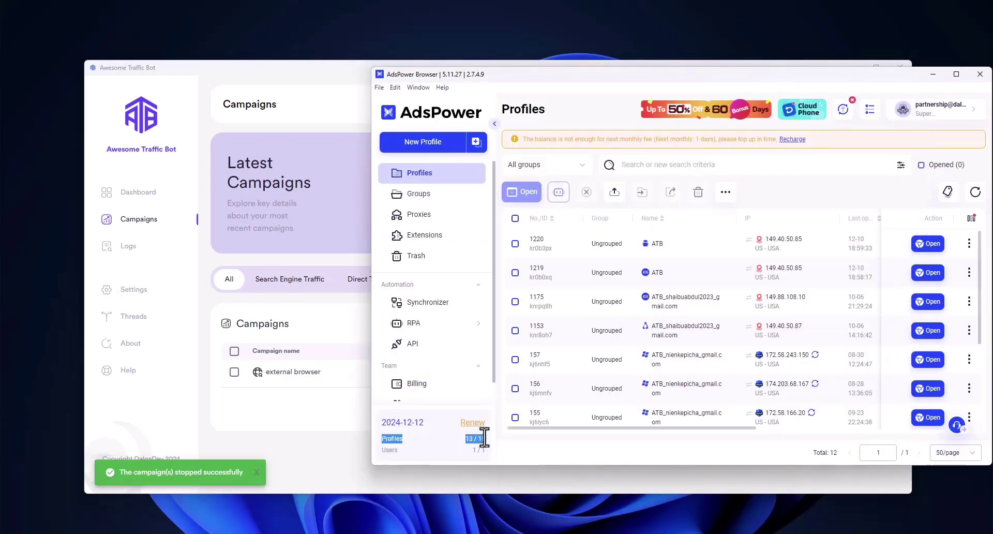
left_click(472, 422)
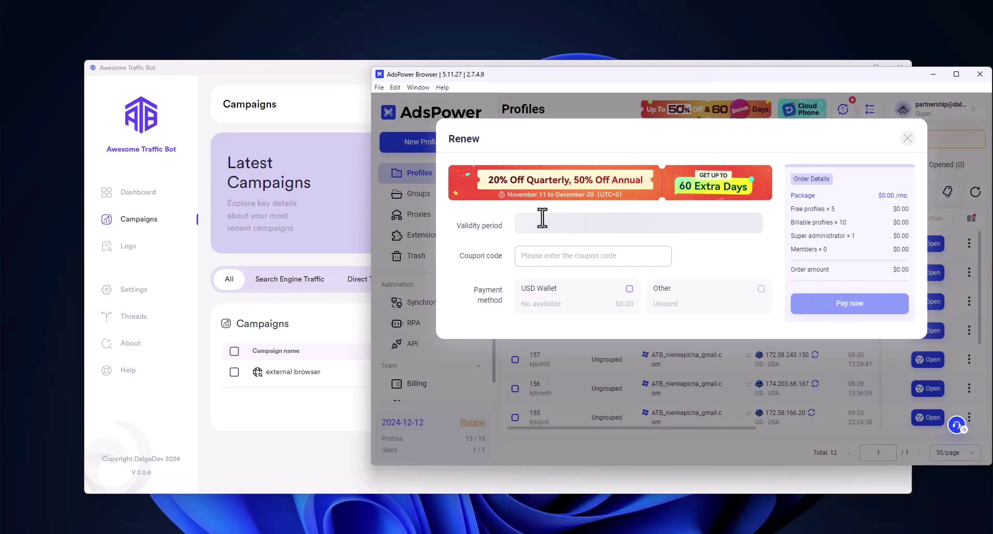
- Close the AdsPower renewal window and open the campaign for editing
left_click(907, 138)
left_click(316, 429)
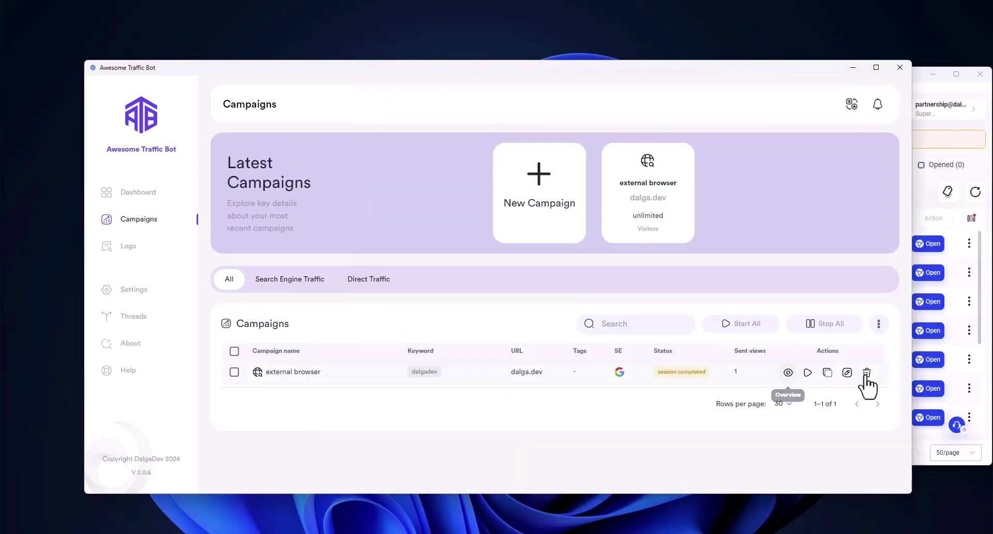
left_click(847, 372)
scroll(693, 329, "down", 3)
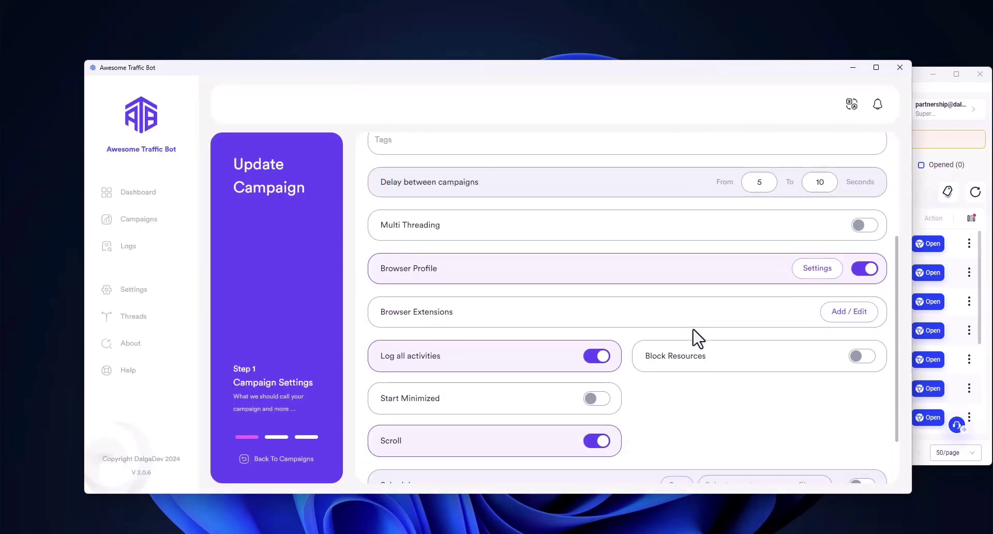
- Switch Browser Profile to reuse the Adspower Profiles group (kr0b0xq, kr0b3px) and quick-update the campaign
left_click(815, 271)
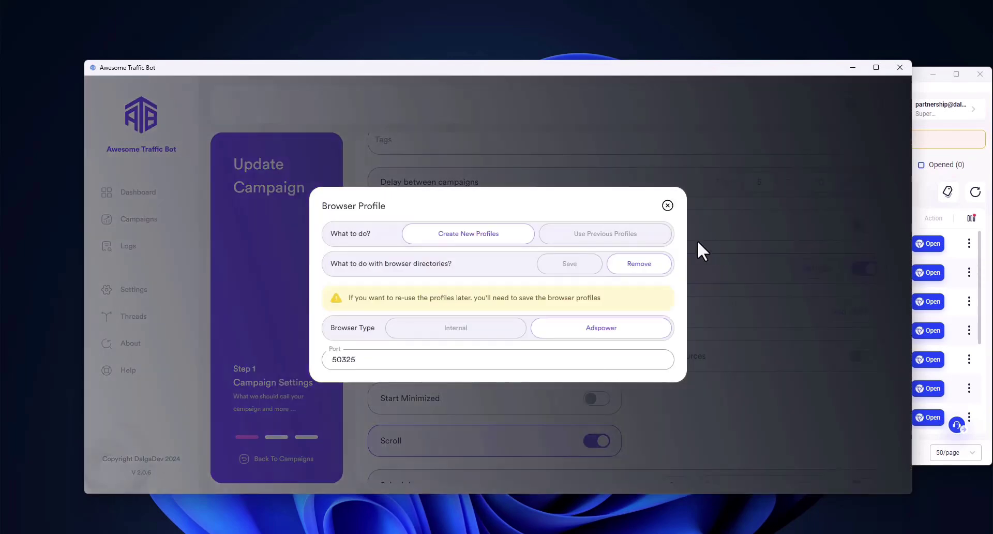
left_click(651, 235)
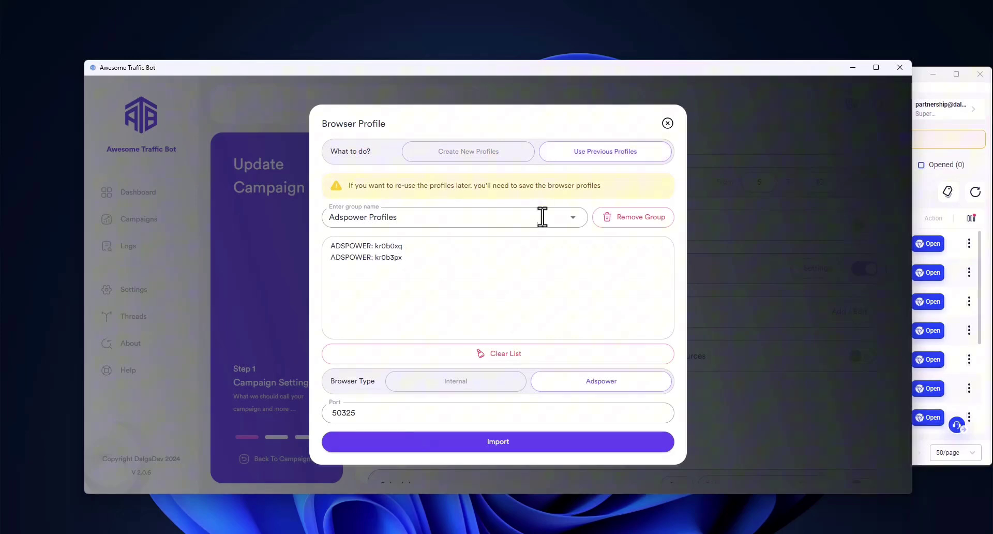
left_click(573, 217)
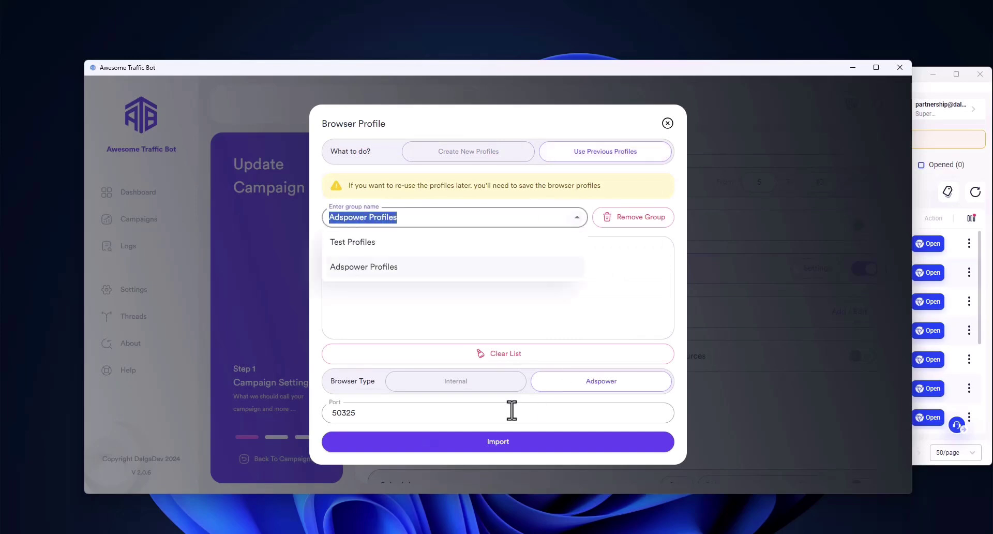
left_click(512, 410)
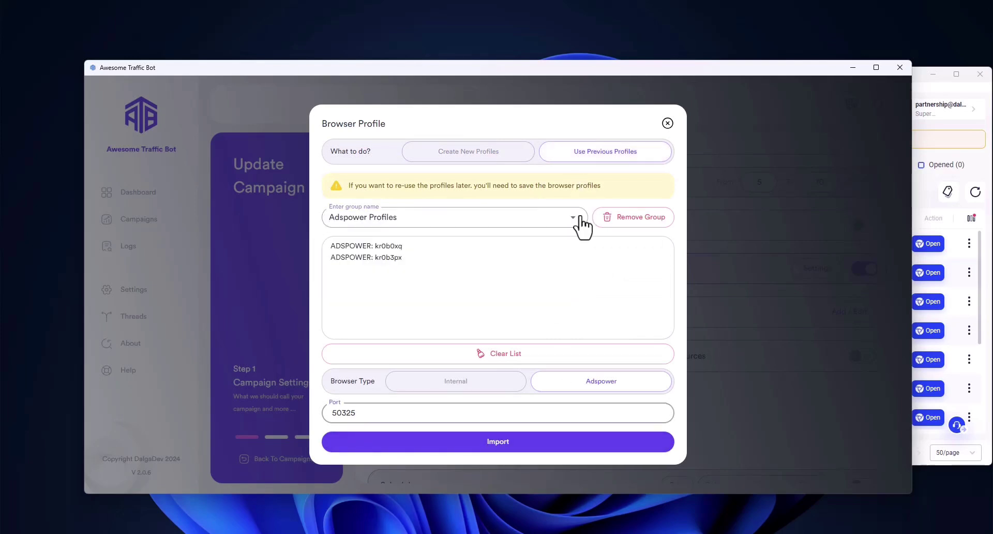
left_click(665, 125)
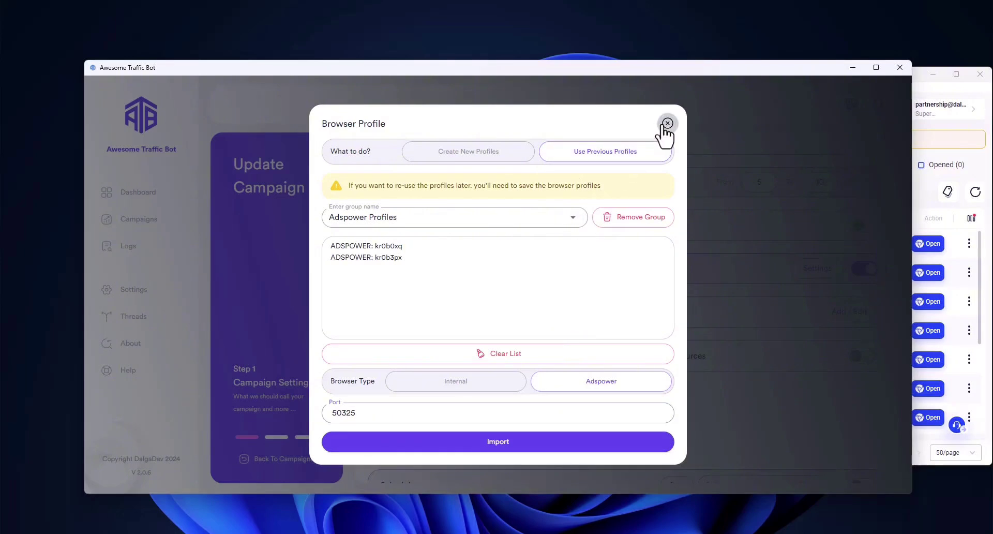
left_click(667, 124)
scroll(780, 405, "down", 1)
left_click(856, 472)
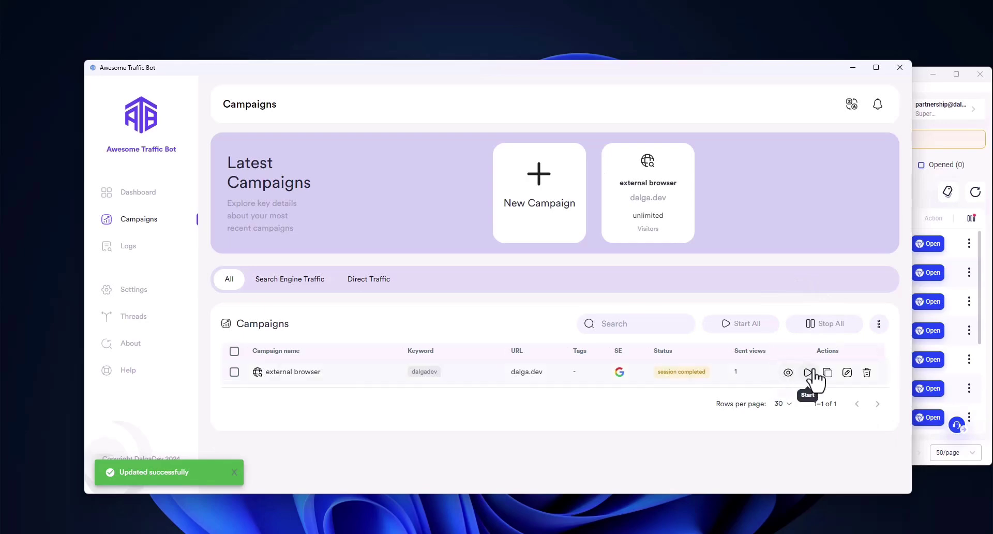
left_click(812, 371)
- Restart the campaign and refresh AdsPower to see saved profile 1219 relaunch
left_click(808, 370)
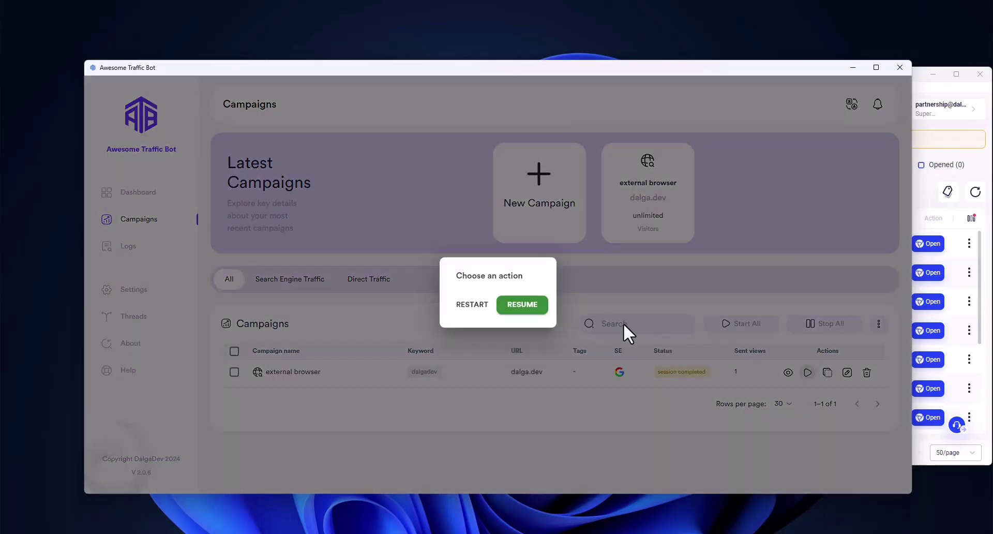
left_click(483, 304)
left_click(564, 306)
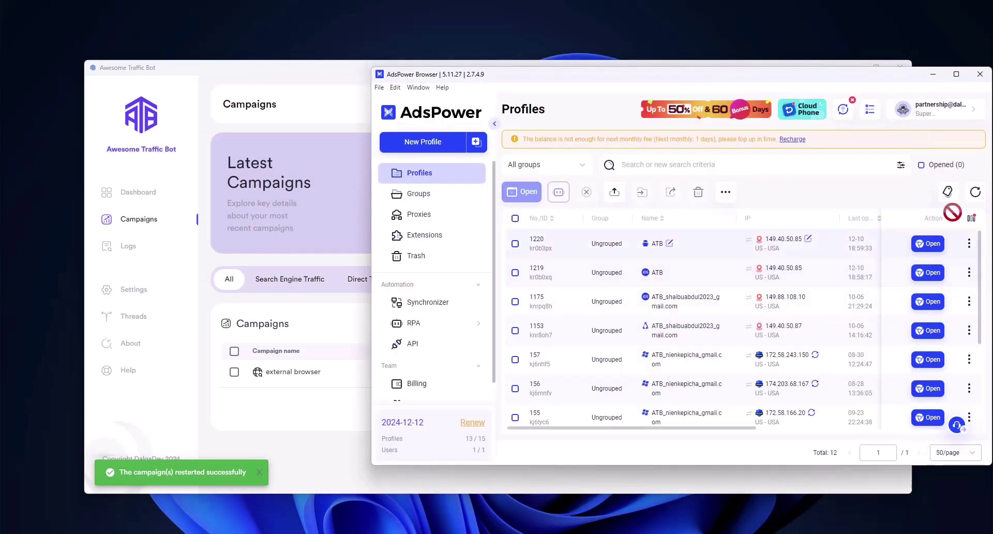
left_click(974, 191)
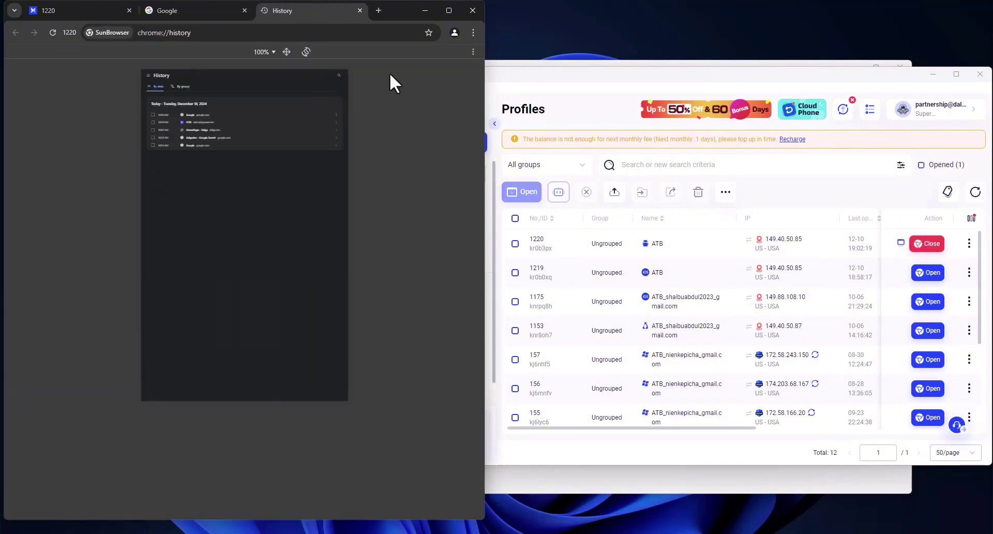
left_click(197, 11)
left_click(307, 10)
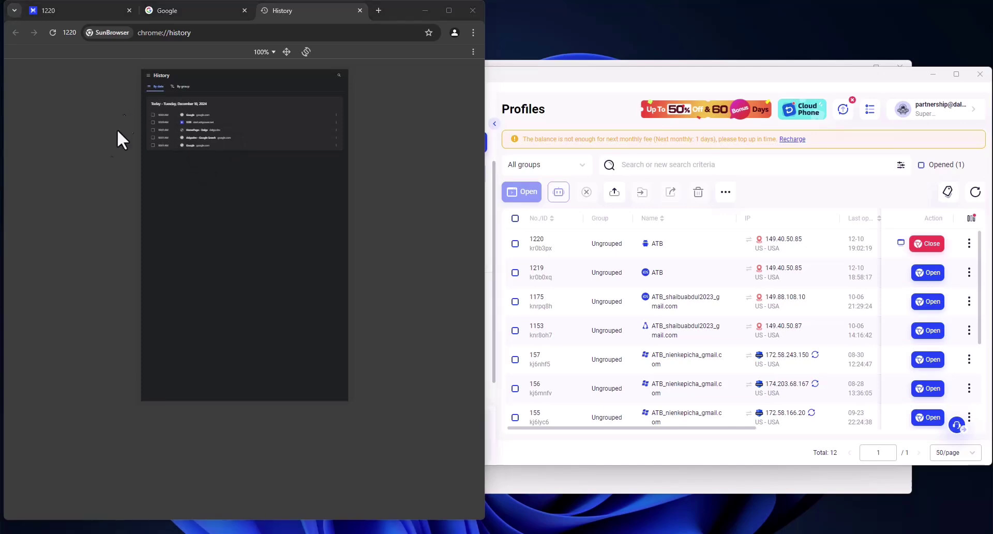
- Stop and start the campaign again, then refresh the AdsPower profiles list
left_click(654, 487)
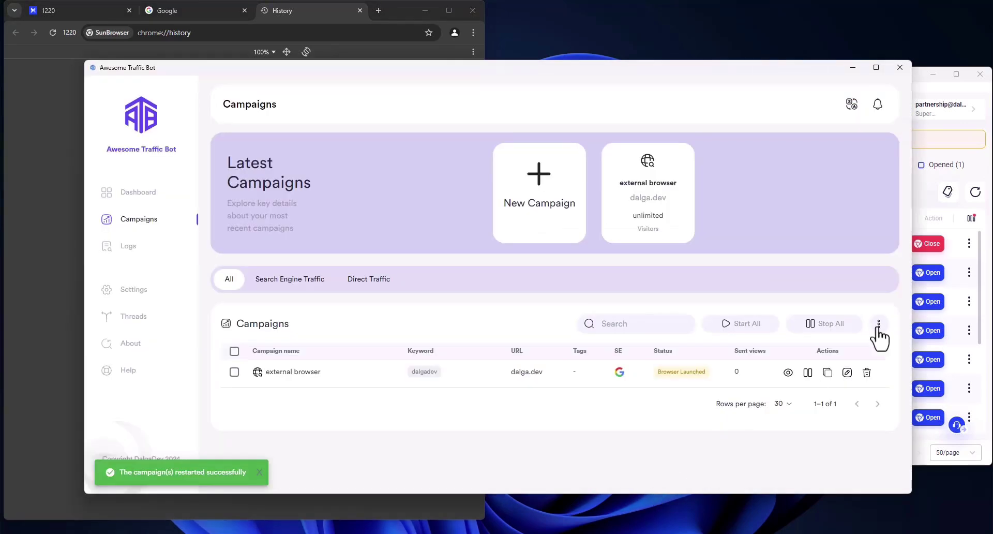
left_click(809, 372)
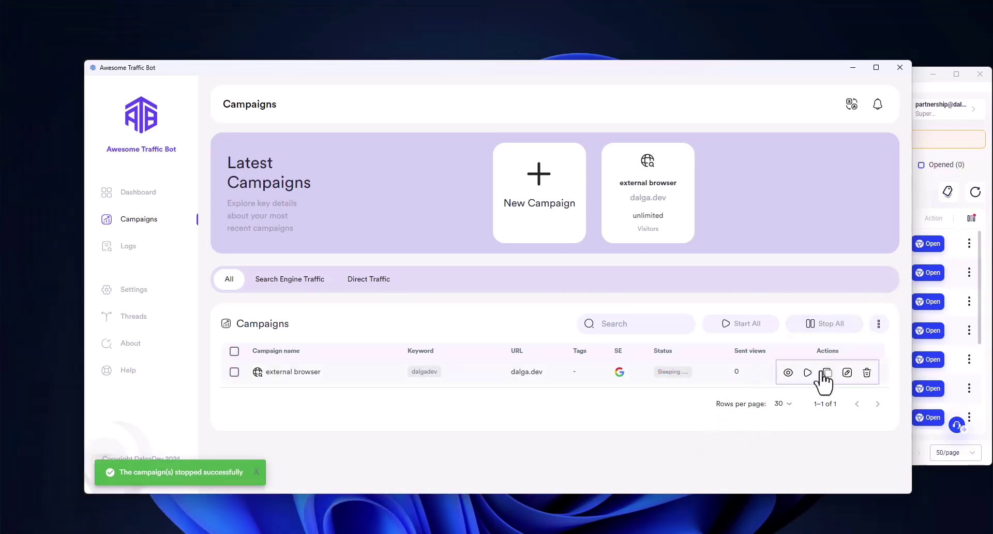
left_click(807, 372)
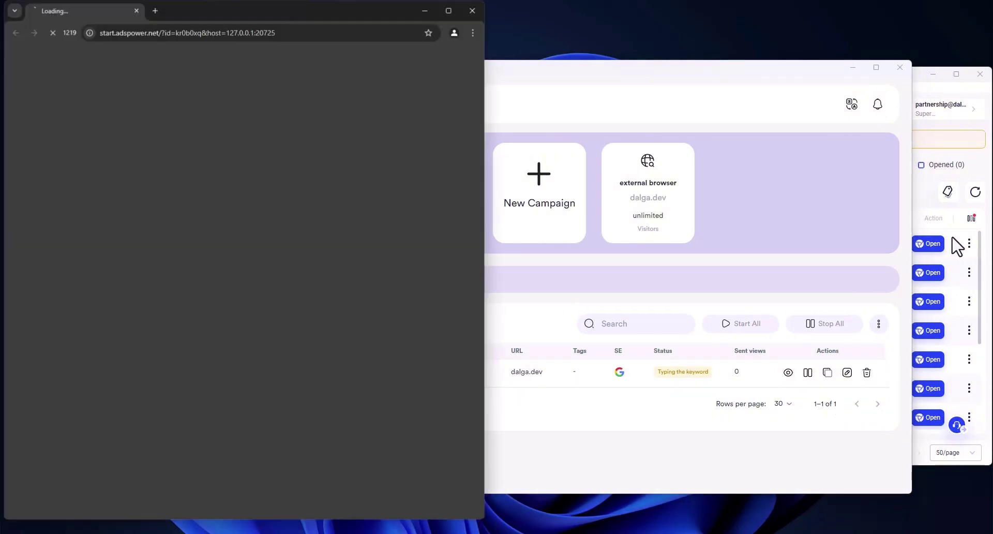
left_click(974, 192)
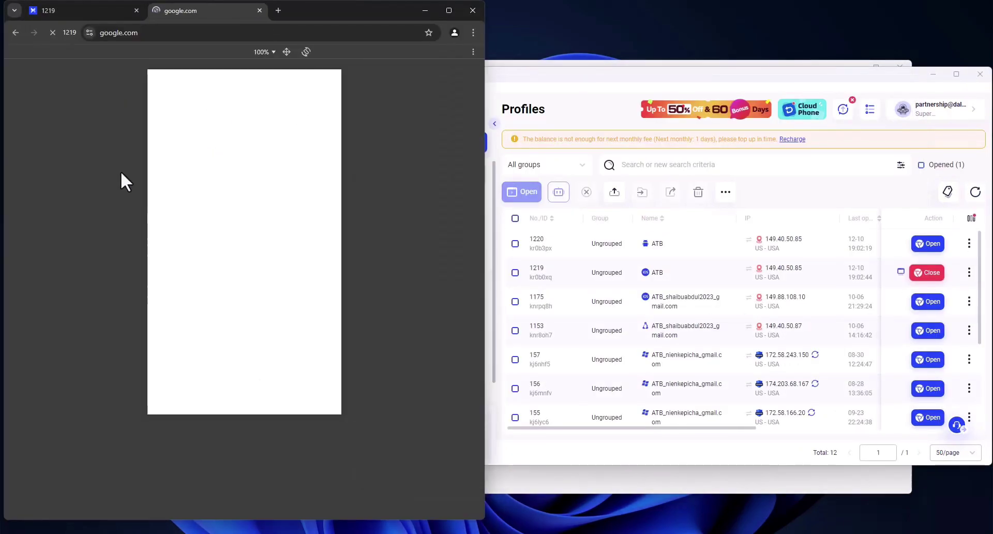
- Review the profile browser's history and Google page, then stop the external browser campaign
key("ctrl+h")
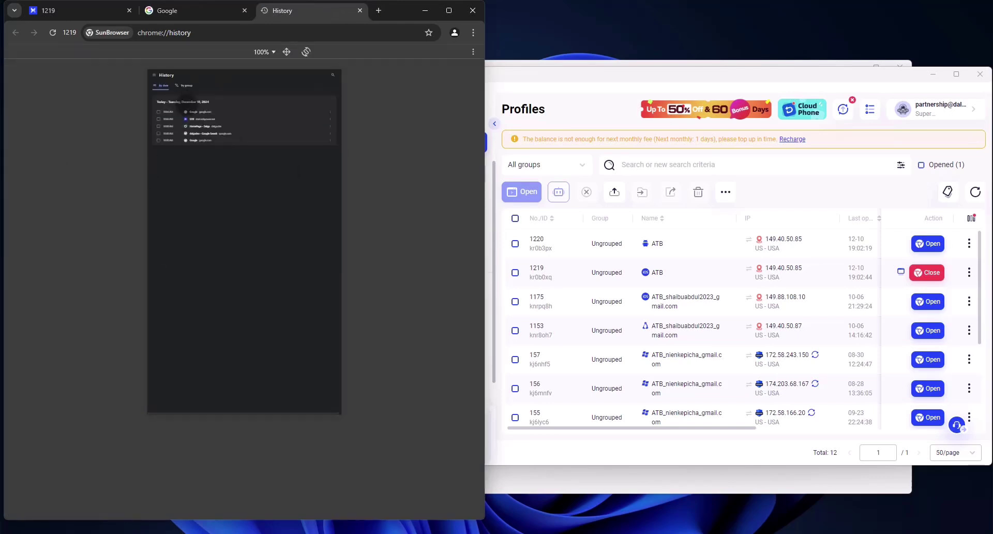
left_click(203, 11)
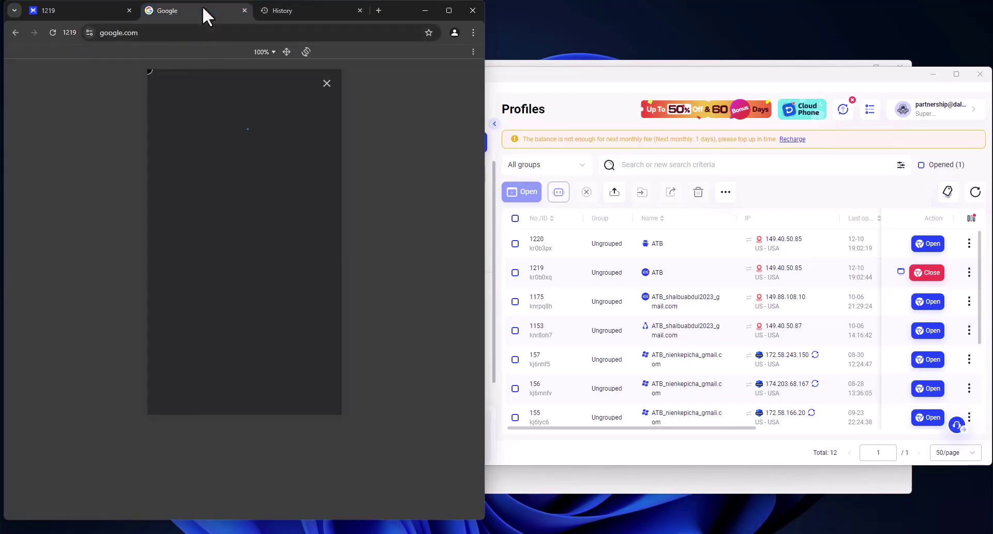
left_click(295, 10)
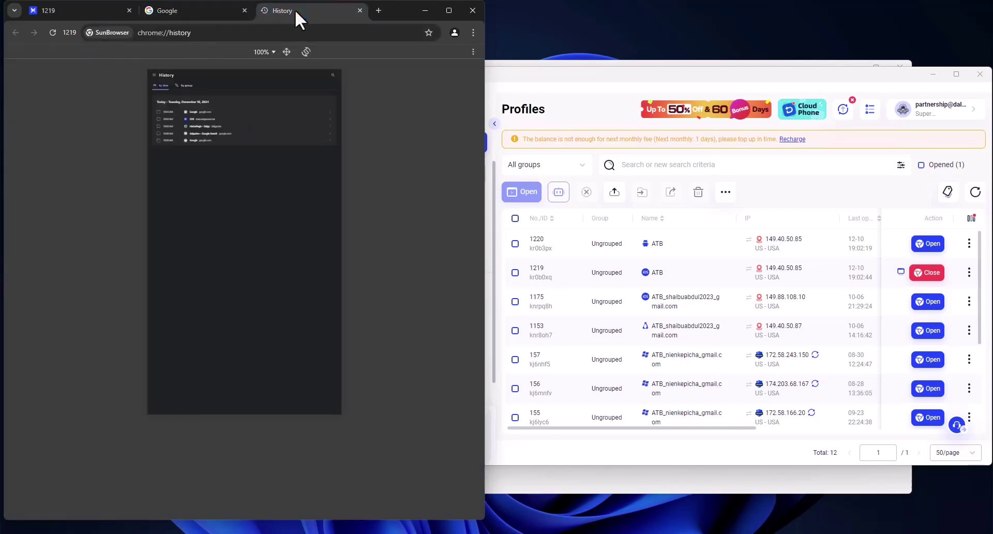
left_click(545, 484)
left_click(808, 372)
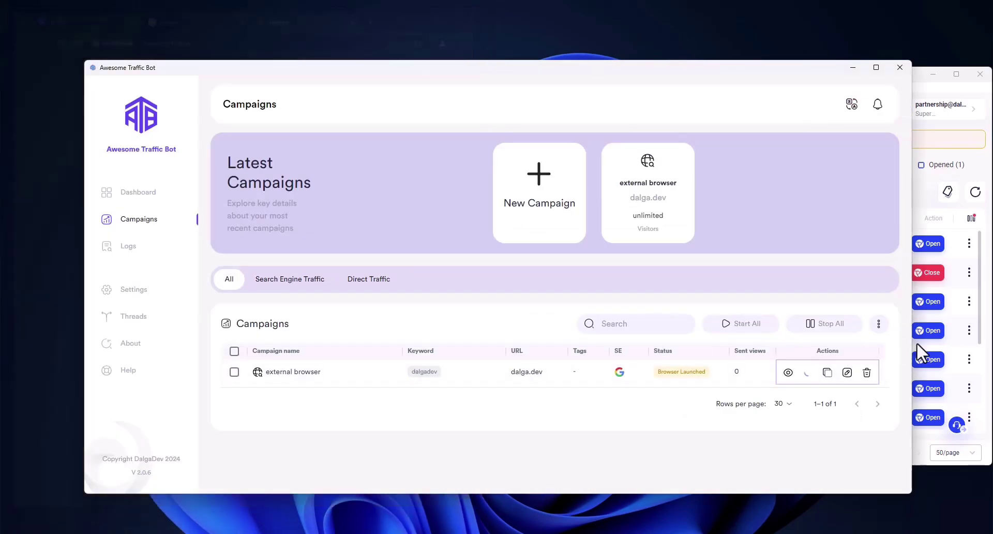
- Tick profiles 157, 1153, 1175 and 1219 in the AdsPower profile list
left_click(915, 440)
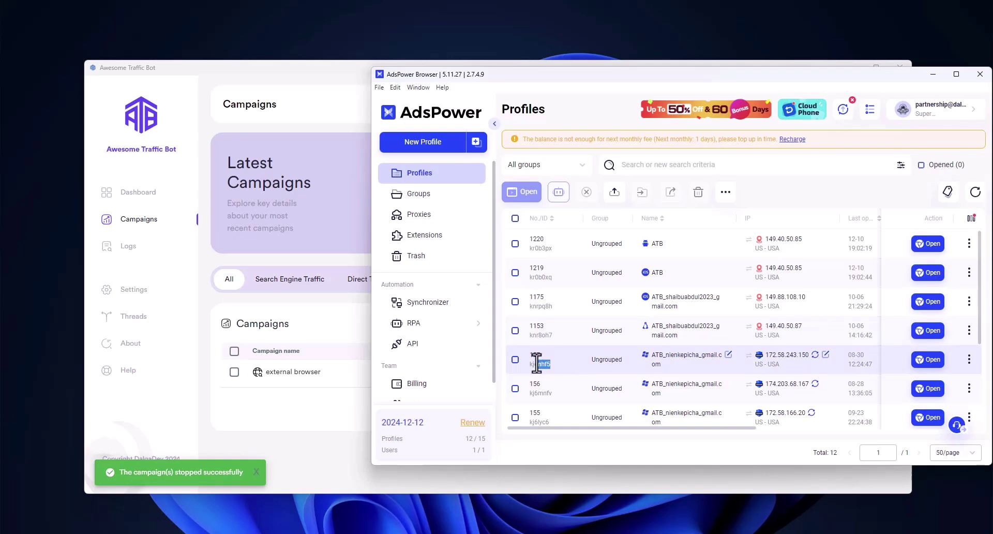
left_click(515, 360)
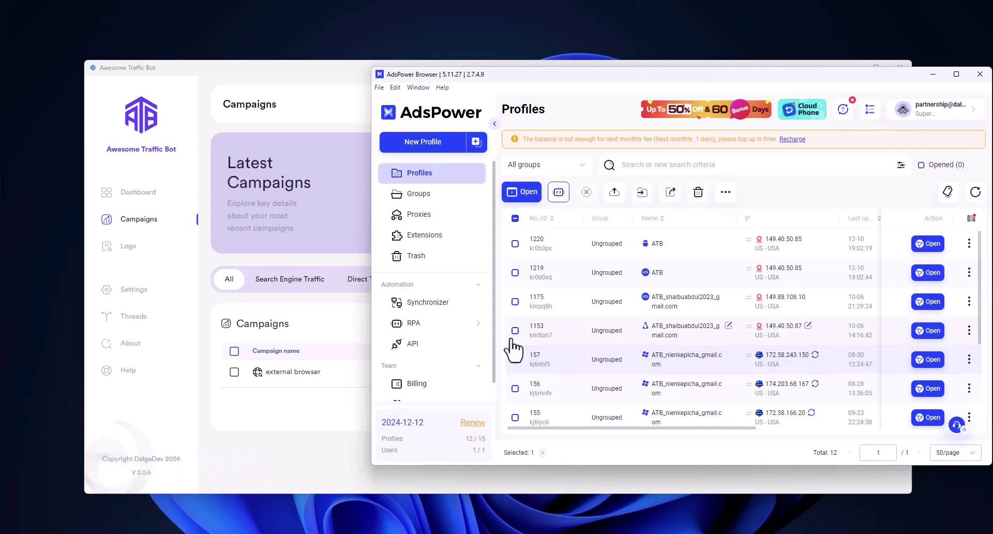
left_click(516, 331)
left_click(514, 302)
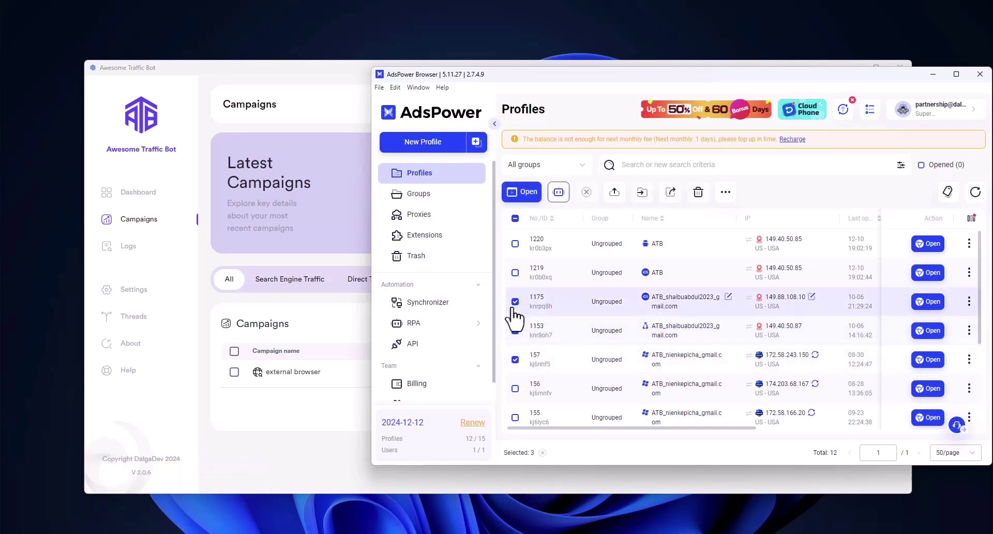
left_click(515, 272)
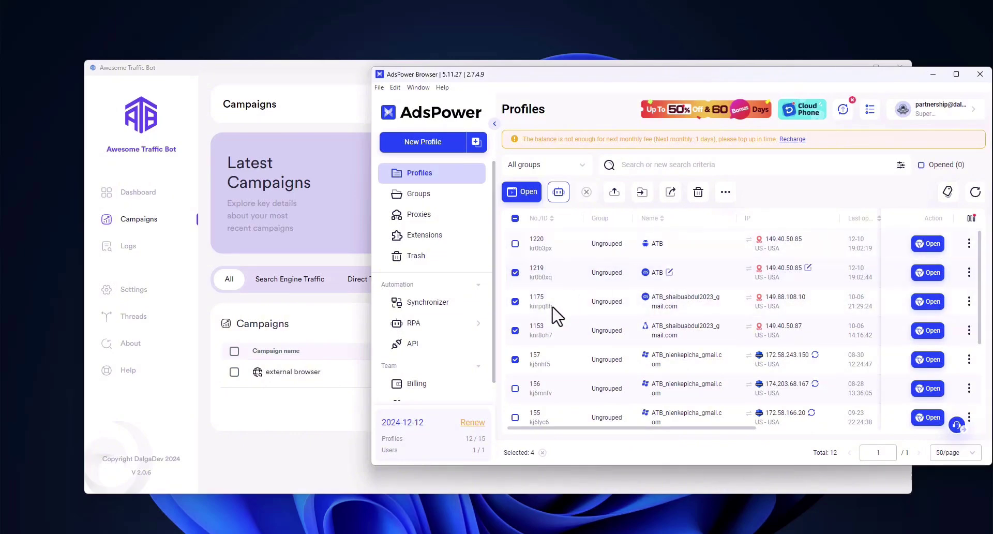
- Launch Notepad via Win+R and paste the first profile ID, kj6nhf5
key("super+r")
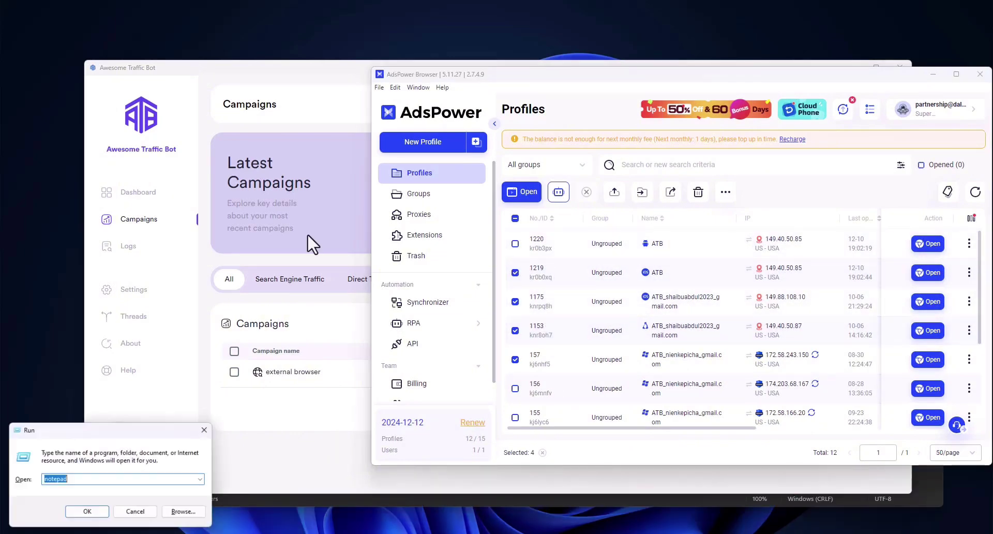
type("notepad")
key("Return")
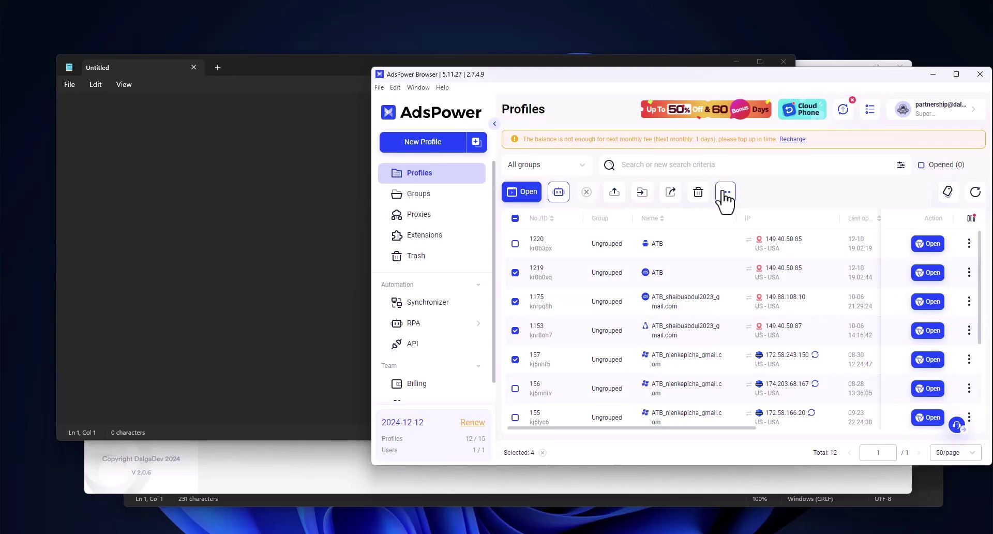
left_click(672, 195)
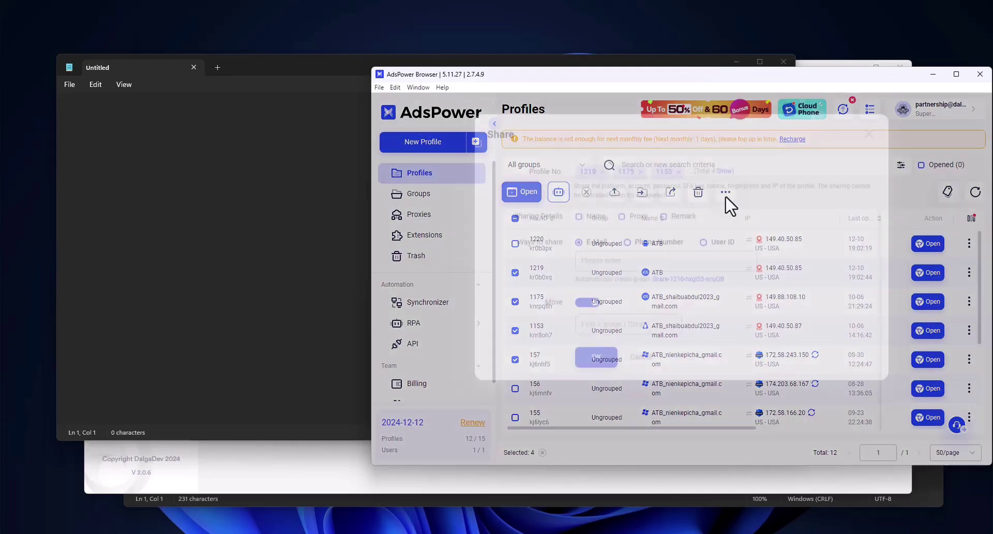
key("Escape")
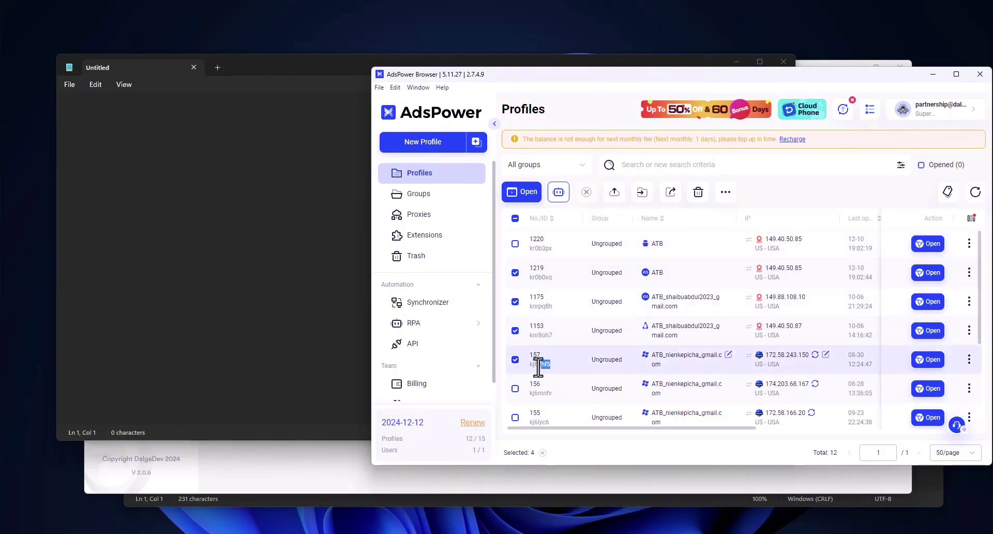
left_click(246, 170)
key("ctrl+v")
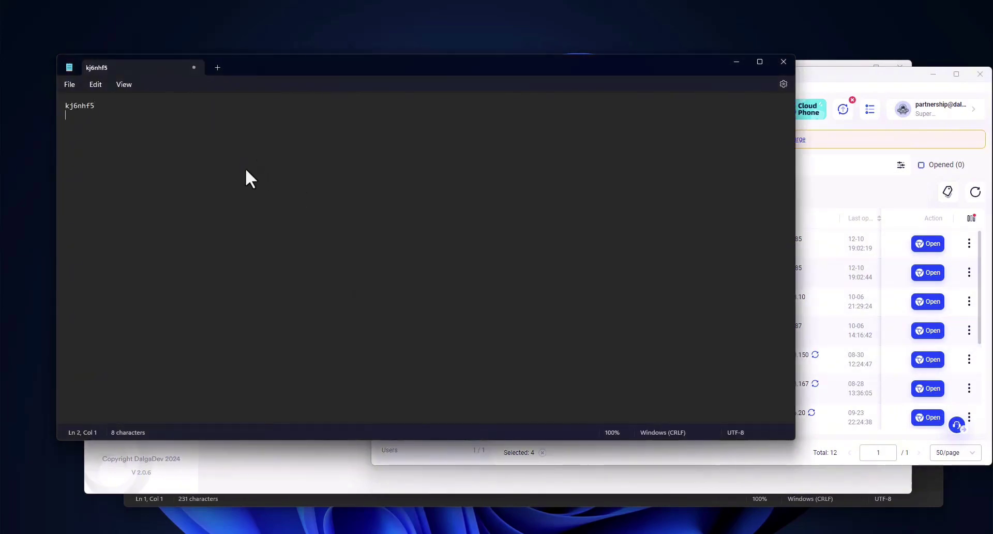
- Add profile 1153's ID knr8oh7 and the remaining IDs, then save as adspower-profiles.txt
left_click(670, 470)
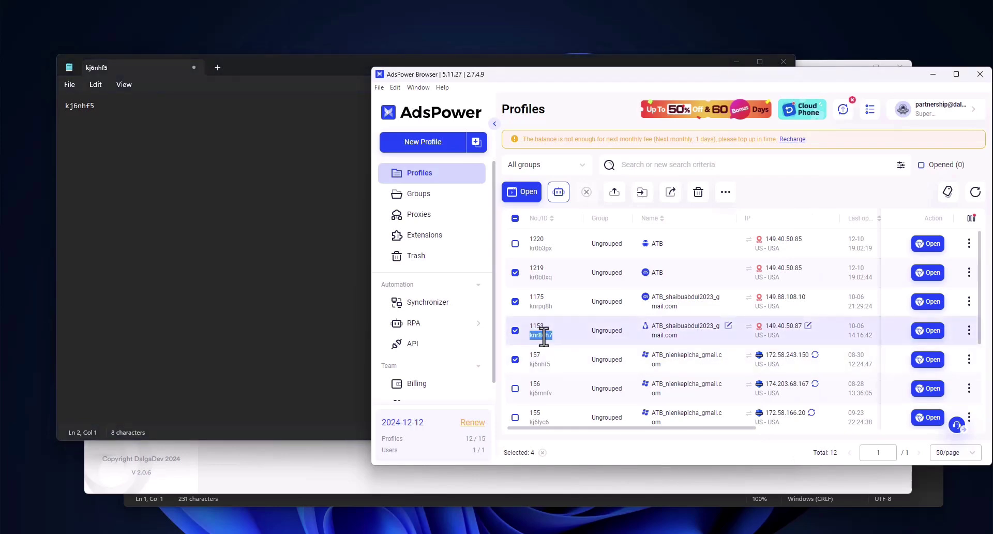
key("ctrl+c")
left_click(160, 95)
key("ctrl+v")
left_click(669, 455)
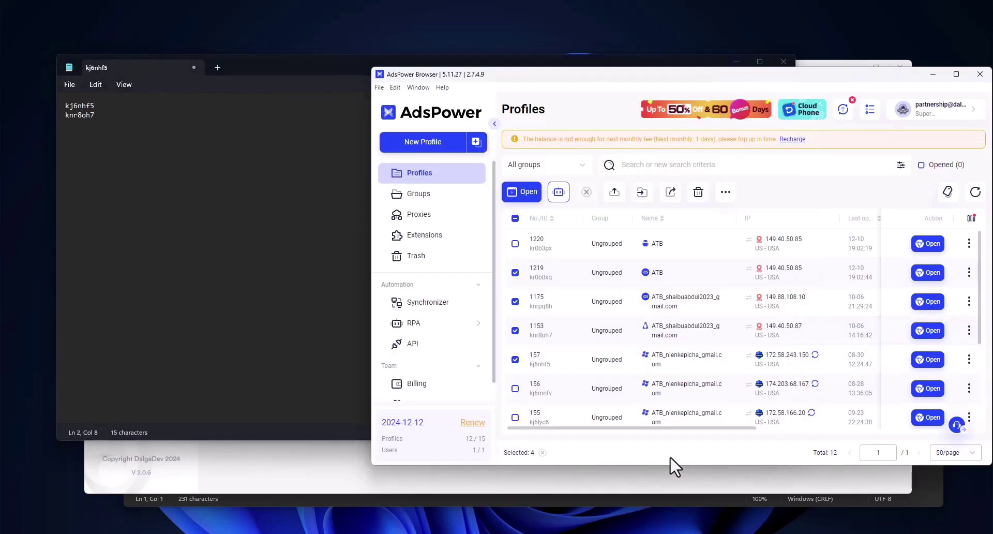
left_click(233, 191)
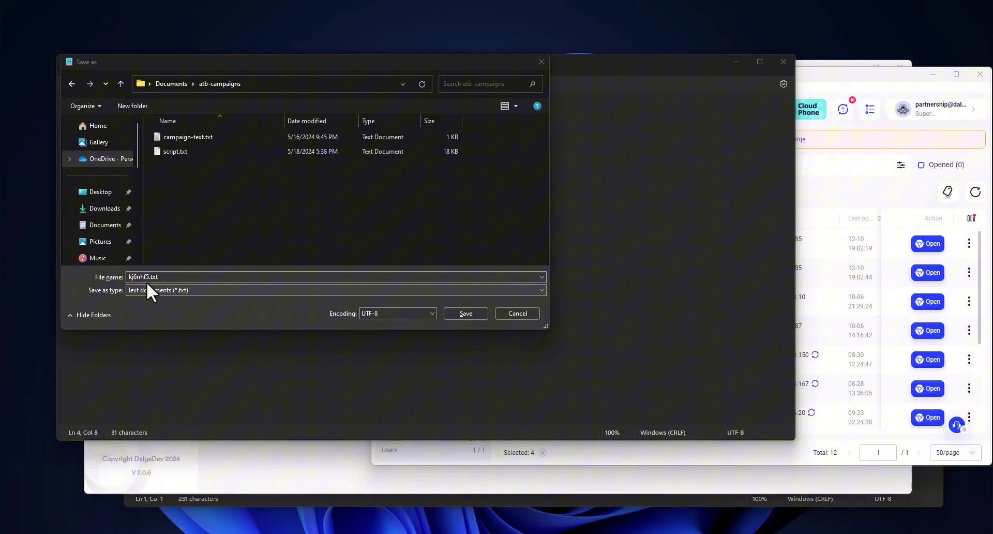
type("a")
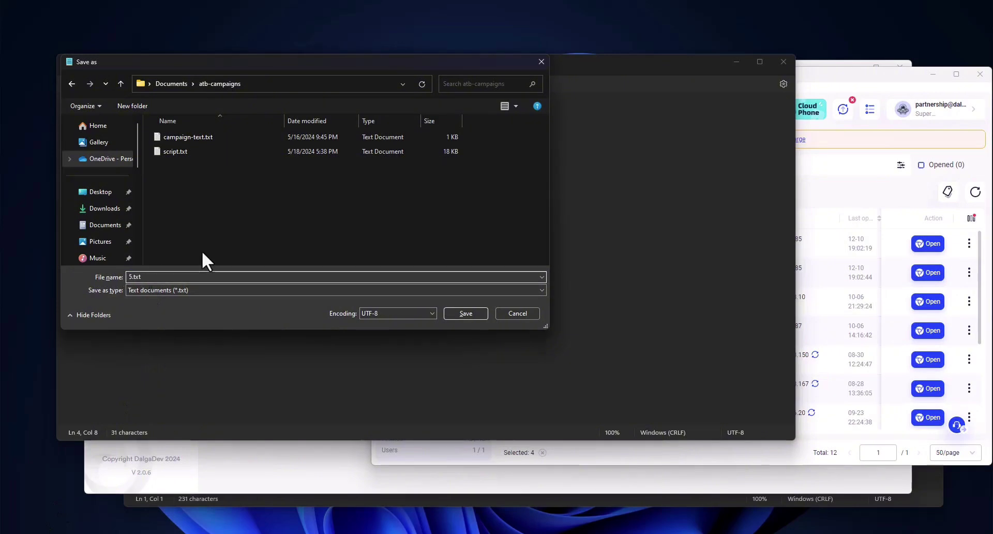
type("dspower-profi")
type("les")
key("Return")
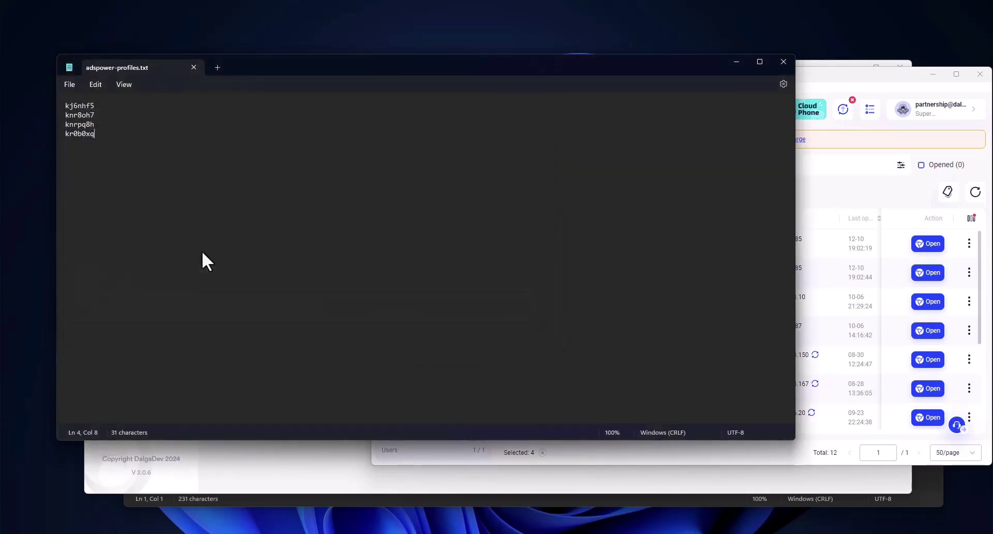
left_click(336, 468)
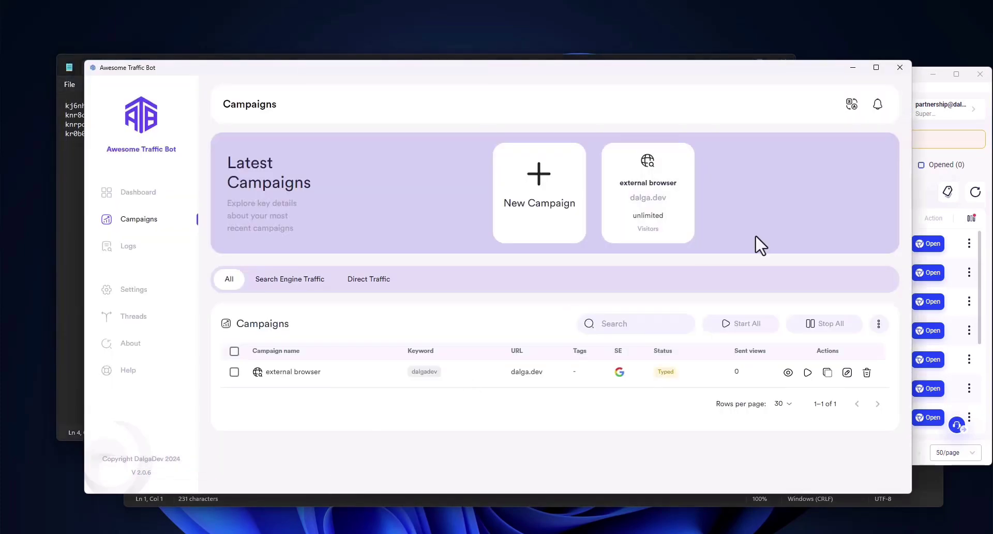
- In the campaign's Browser Profile settings, create a new group named Adspower Profiles 2
left_click(848, 371)
scroll(727, 236, "down", 2)
scroll(731, 248, "down", 3)
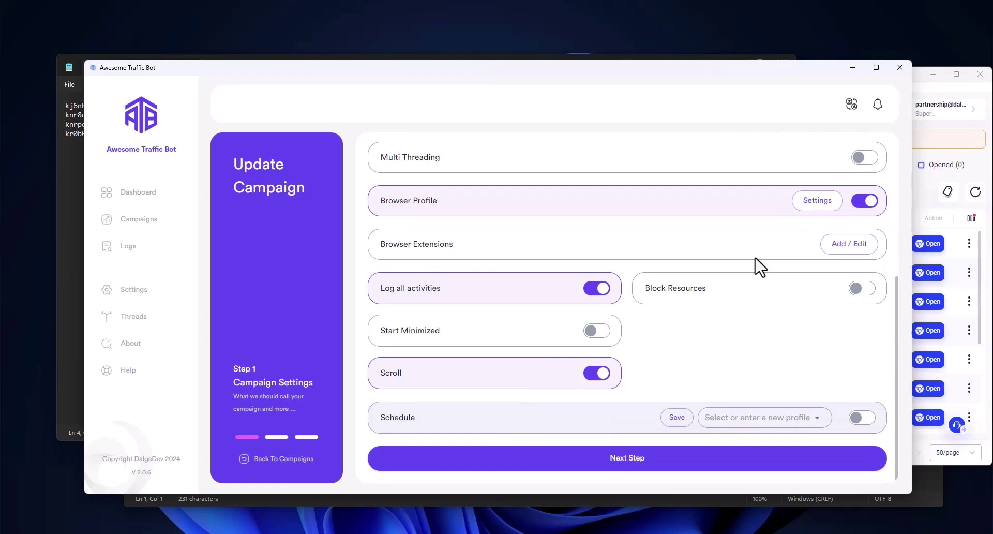
left_click(817, 202)
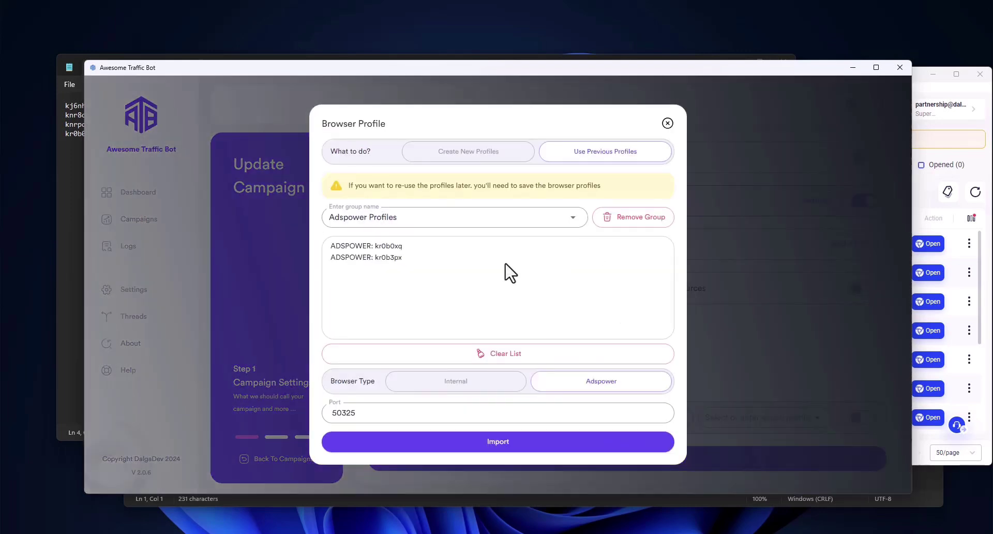
left_click(546, 222)
key("End")
type("2")
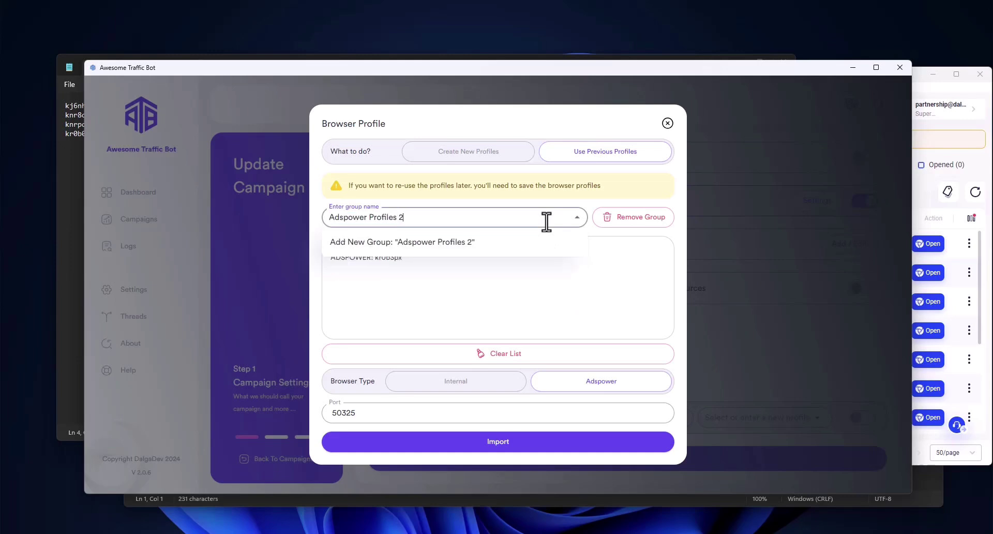
left_click(541, 243)
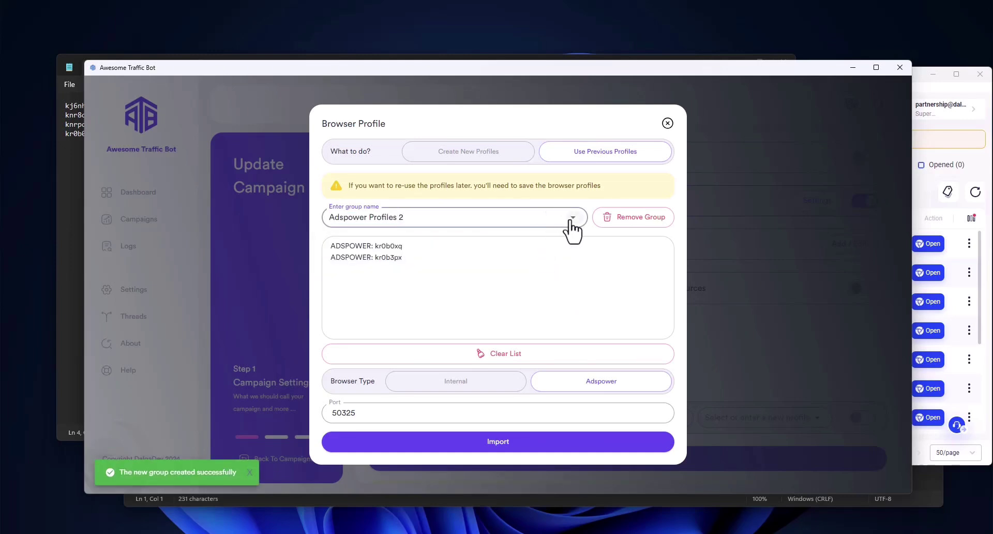
- Import the profile IDs from adspower-profiles.txt into the Adspower Profiles 2 group
left_click(571, 219)
left_click(533, 265)
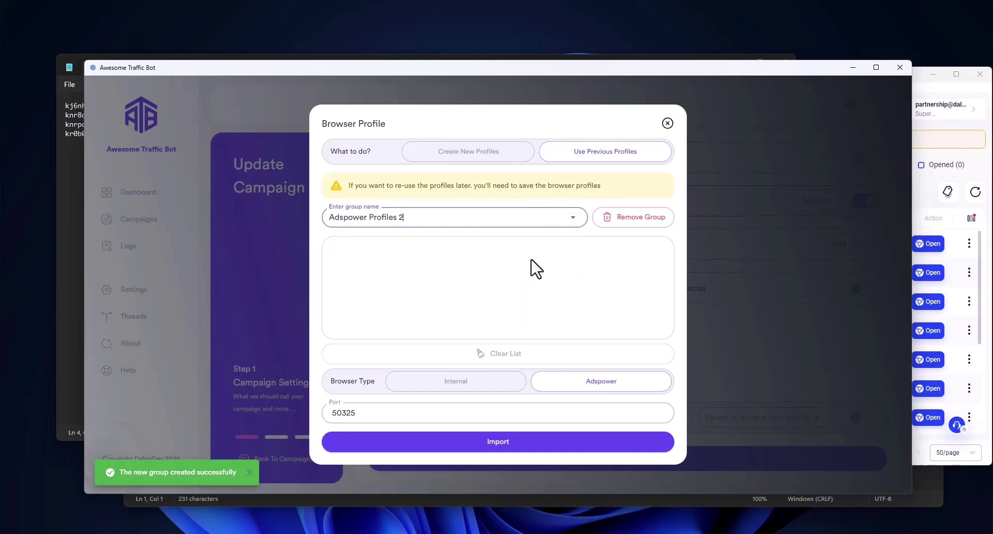
double_click(450, 414)
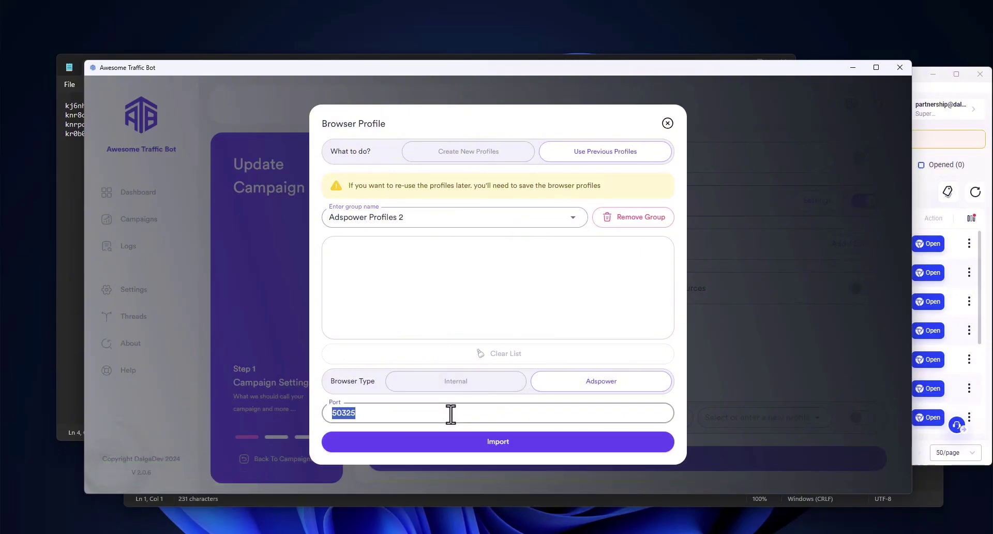
left_click(488, 435)
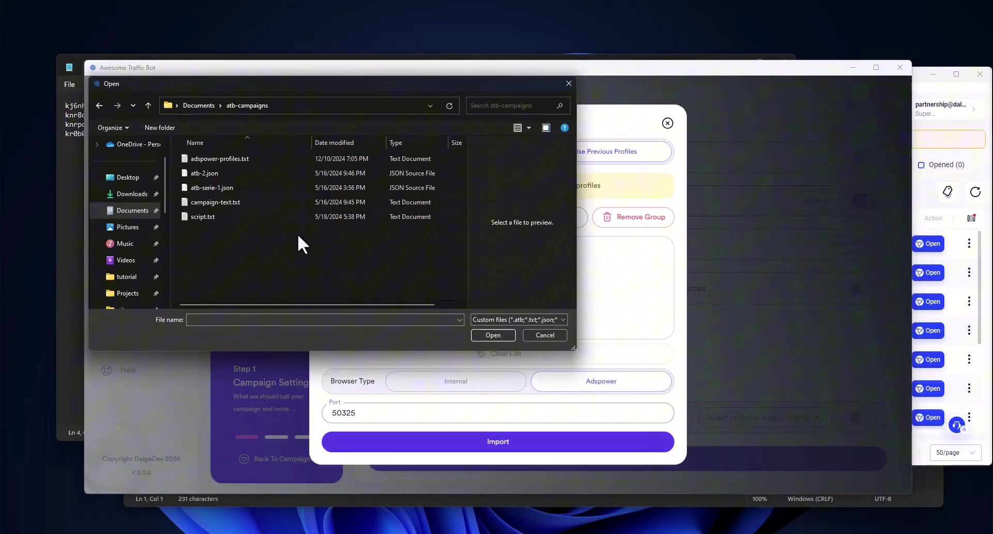
left_click(271, 161)
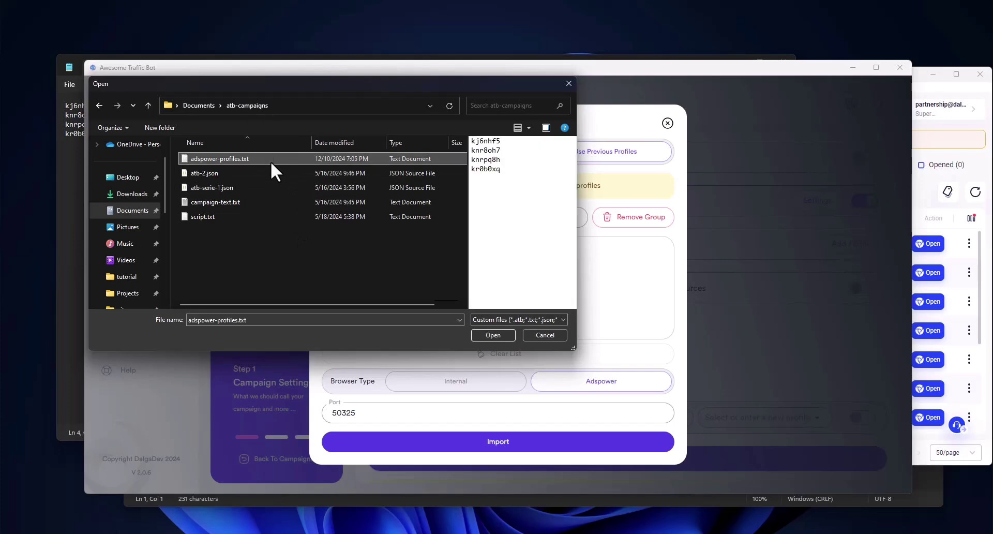
double_click(271, 160)
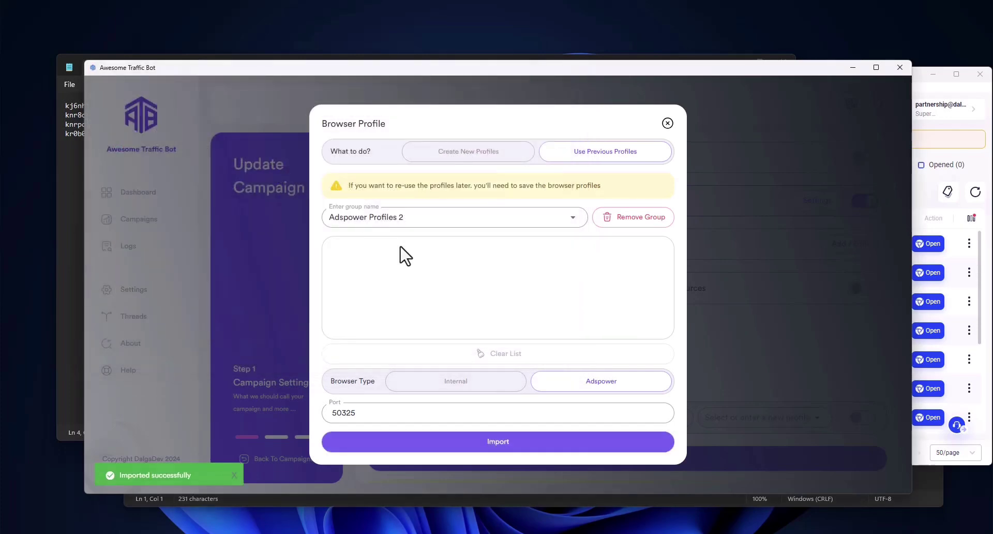
- Select Adspower Profiles 2 as the reused group, quick-update the campaign, and return to campaigns
left_click(569, 213)
left_click(515, 267)
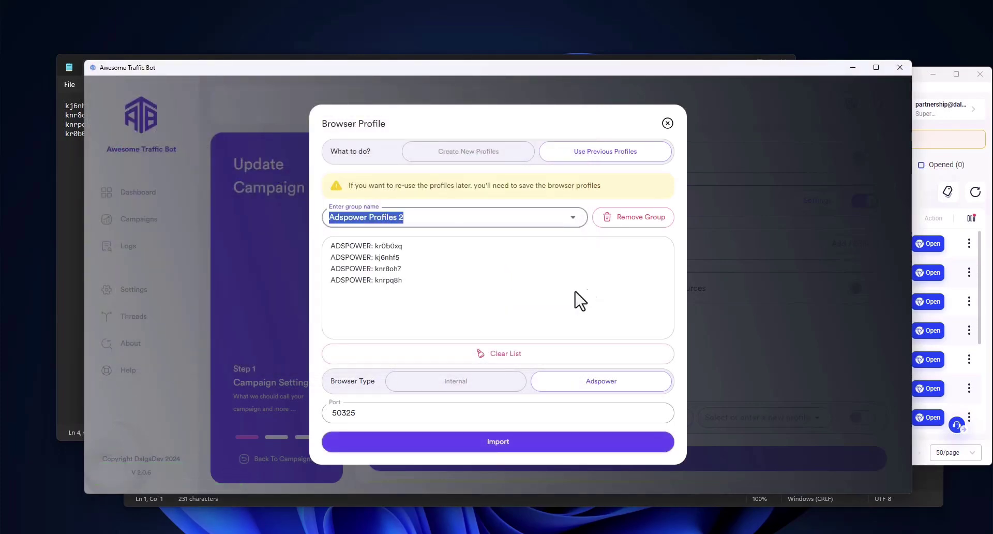
left_click(677, 127)
left_click(668, 123)
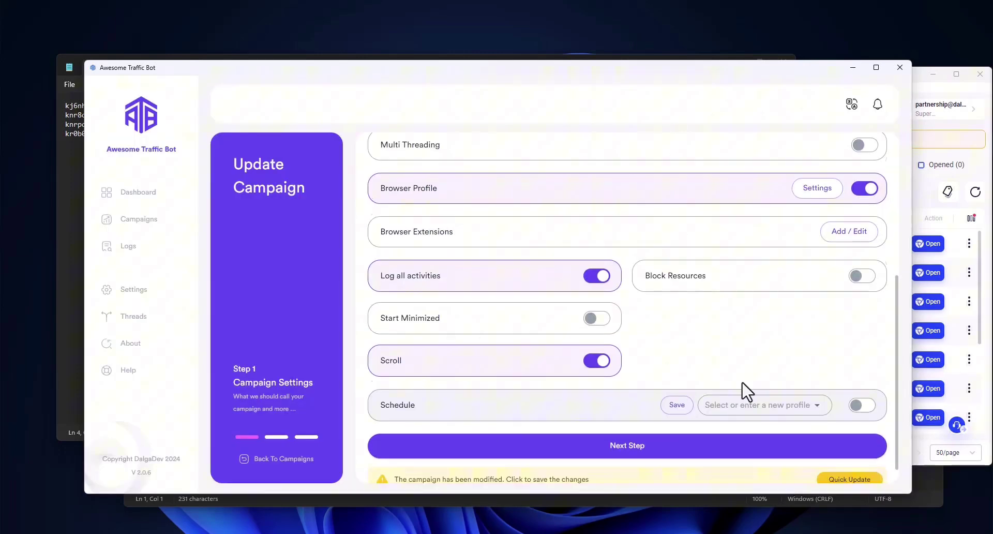
scroll(745, 390, "down", 1)
left_click(849, 470)
left_click(295, 463)
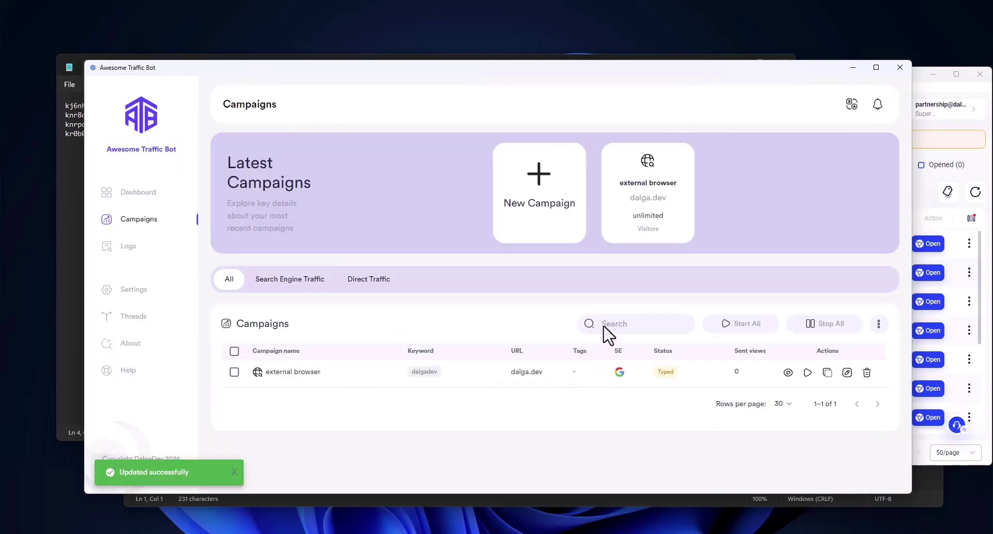
- Start the dalga.dev campaign and watch profile 1175's browser search dalgadev on Google
left_click(808, 372)
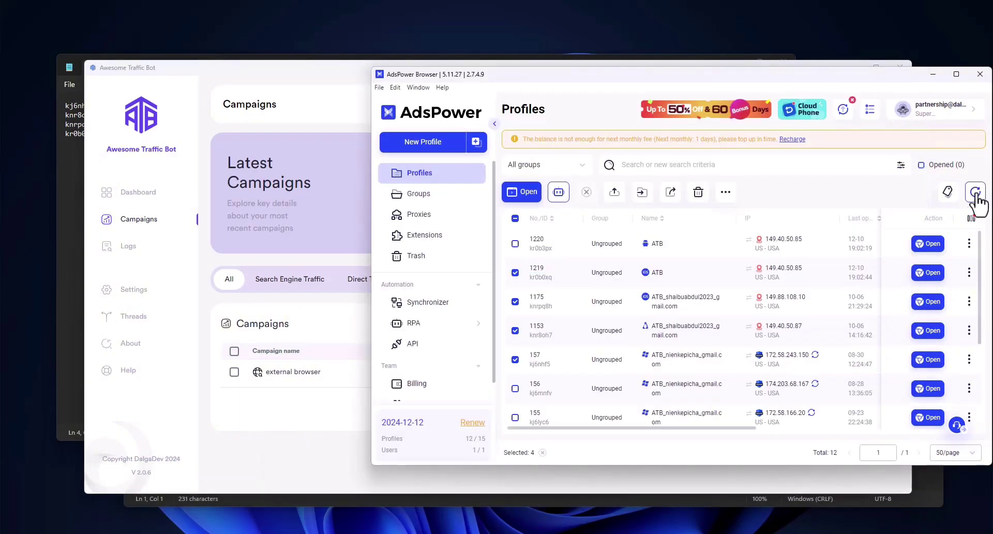
scroll(729, 333, "down", 3)
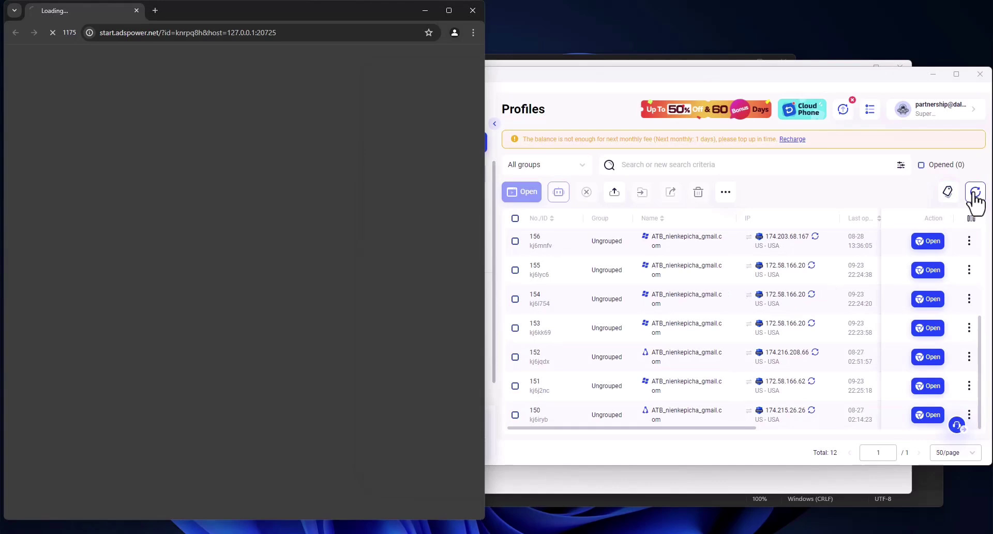
left_click(974, 196)
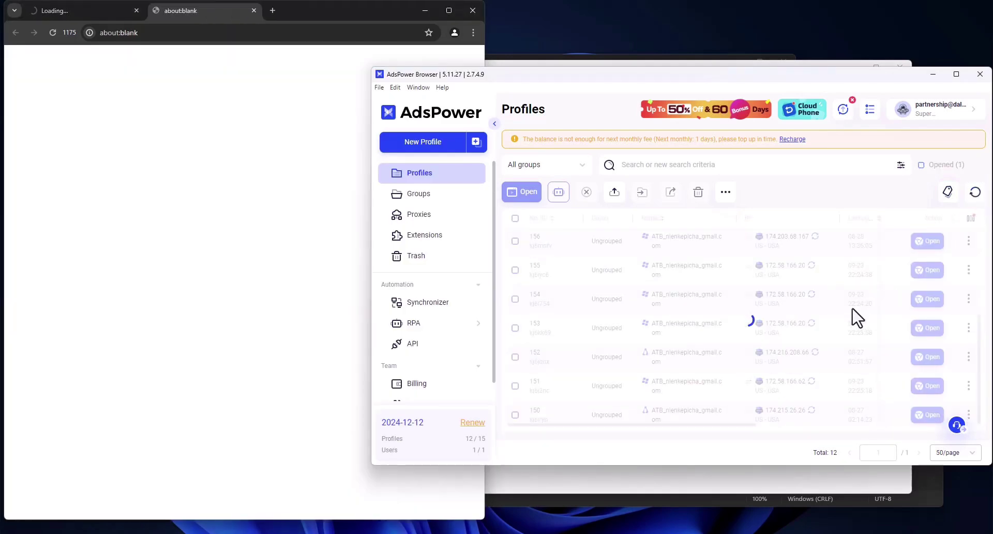
scroll(853, 321, "up", 3)
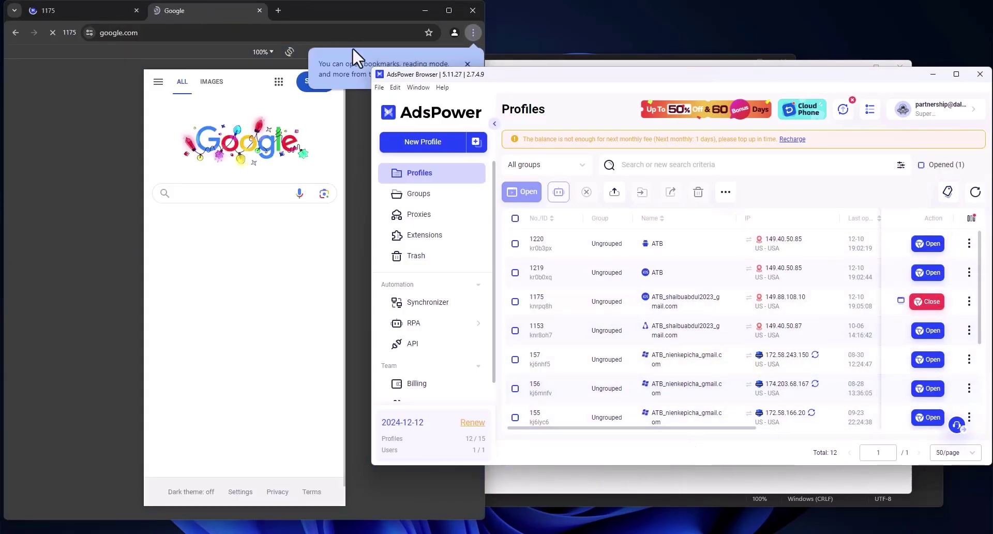
left_click(228, 158)
key("ctrl+h")
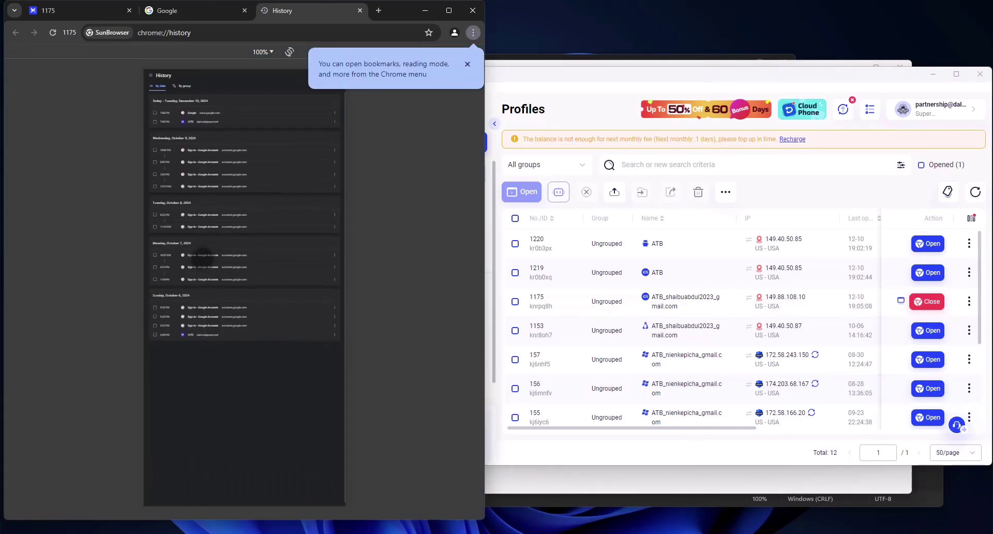
left_click(360, 10)
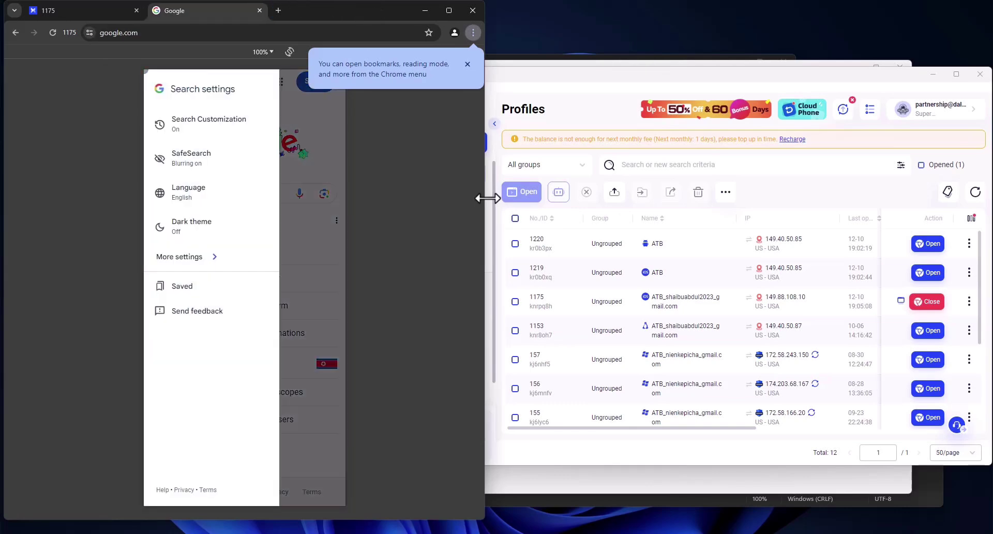
left_click(696, 484)
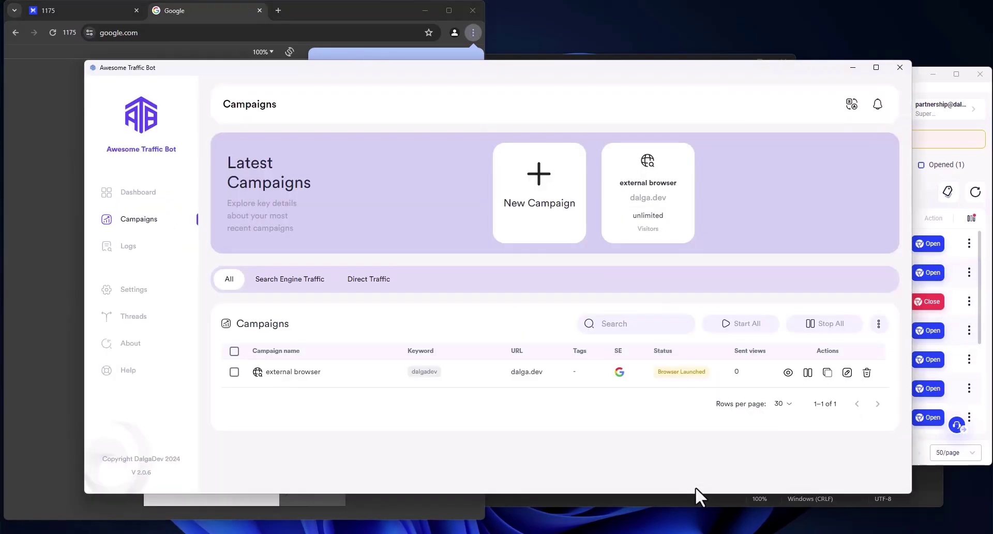
left_click(220, 19)
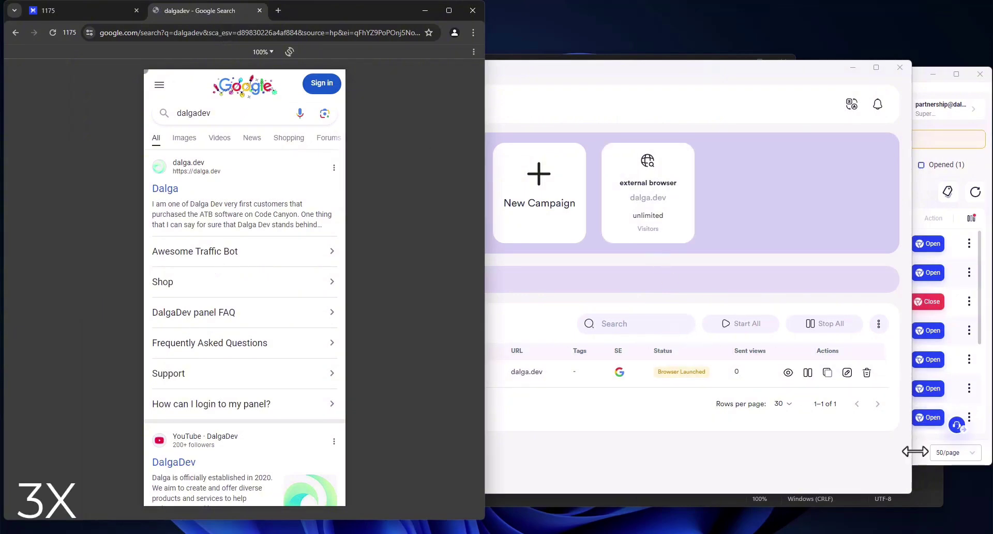
- Stop the campaign and confirm restarting it
left_click(808, 373)
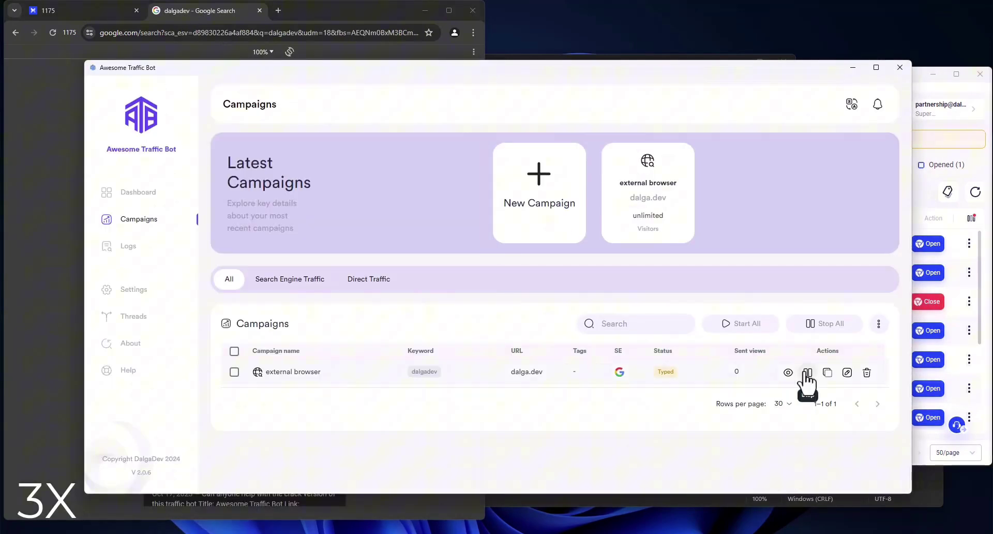
left_click(808, 373)
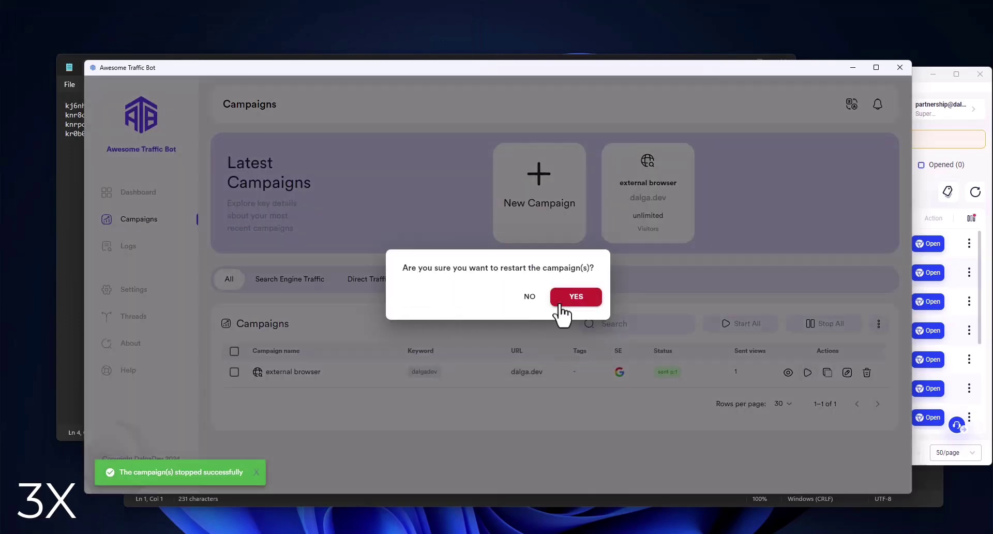
left_click(561, 303)
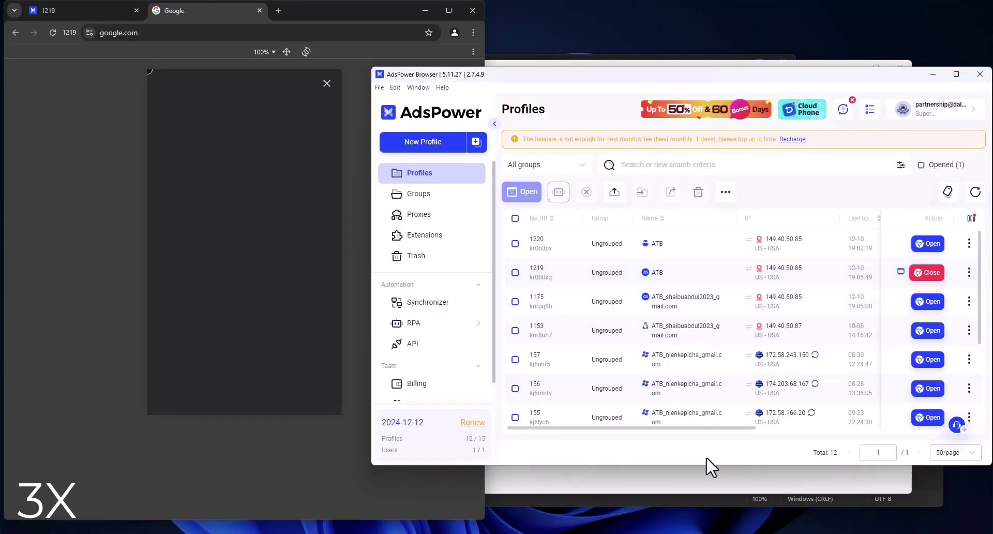
left_click(708, 476)
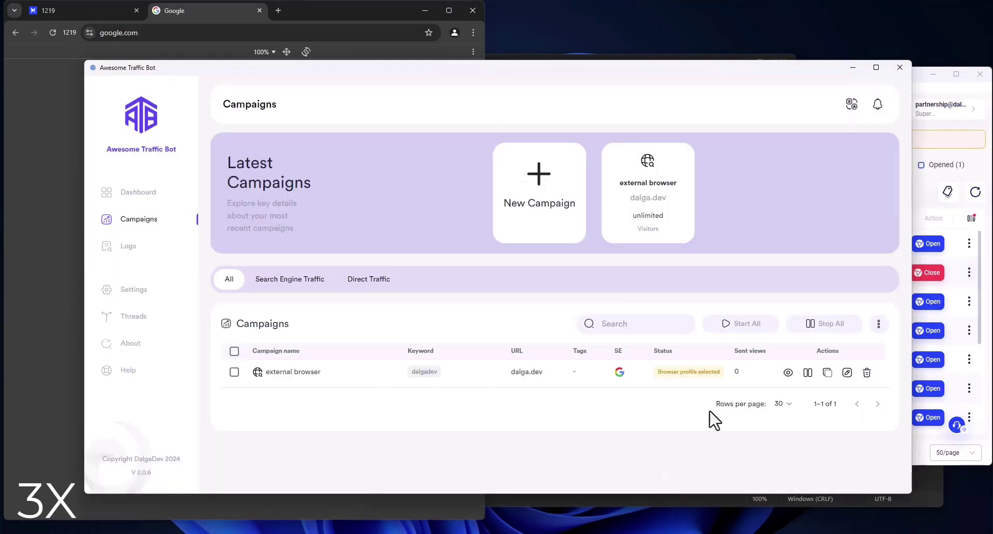
- Stop and start the campaign again, watching profile 157 open and search dalgadev
left_click(847, 371)
left_click(808, 372)
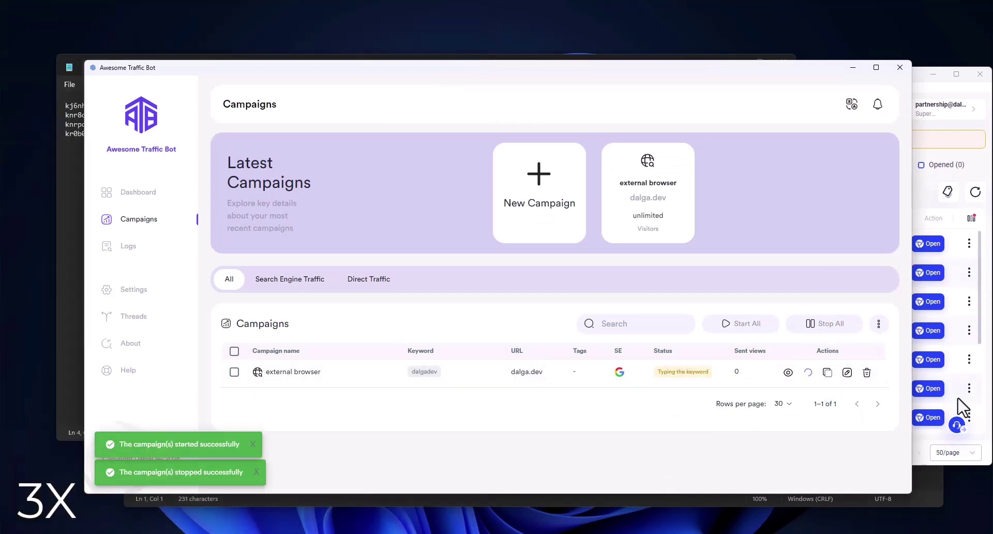
left_click(975, 192)
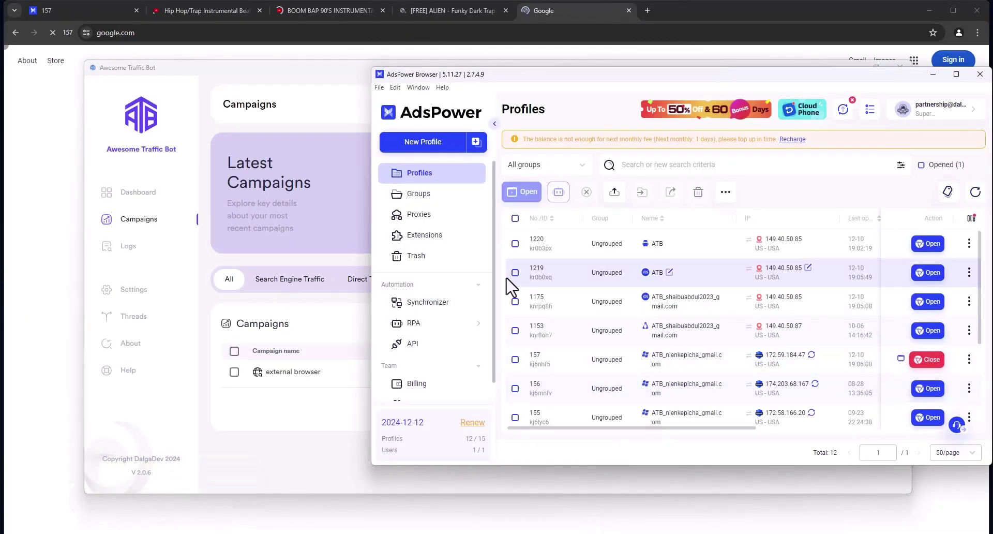
left_click(810, 525)
left_click(810, 531)
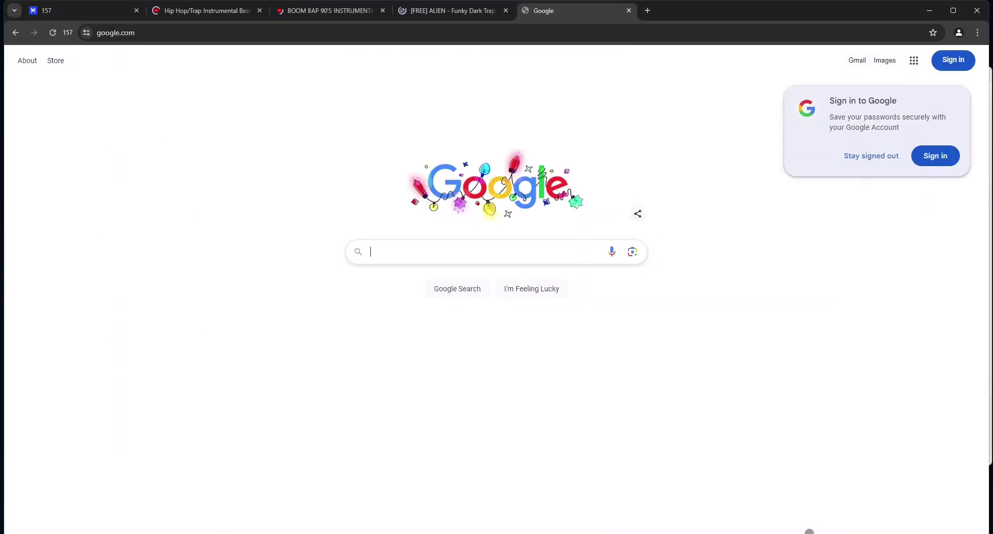
left_click(810, 531)
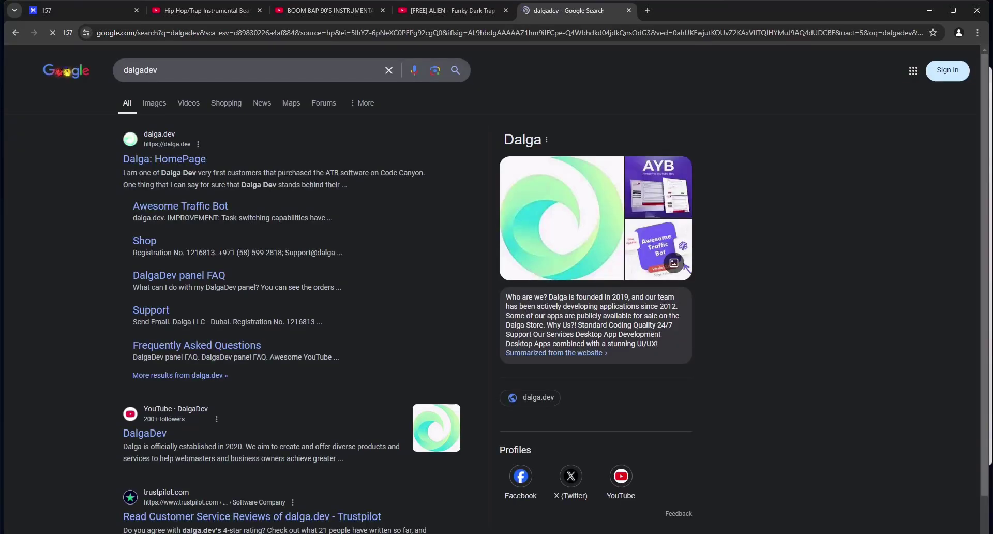
- Stop the dalga.dev campaign to close its browser, and check the AdsPower profile list
left_click(810, 532)
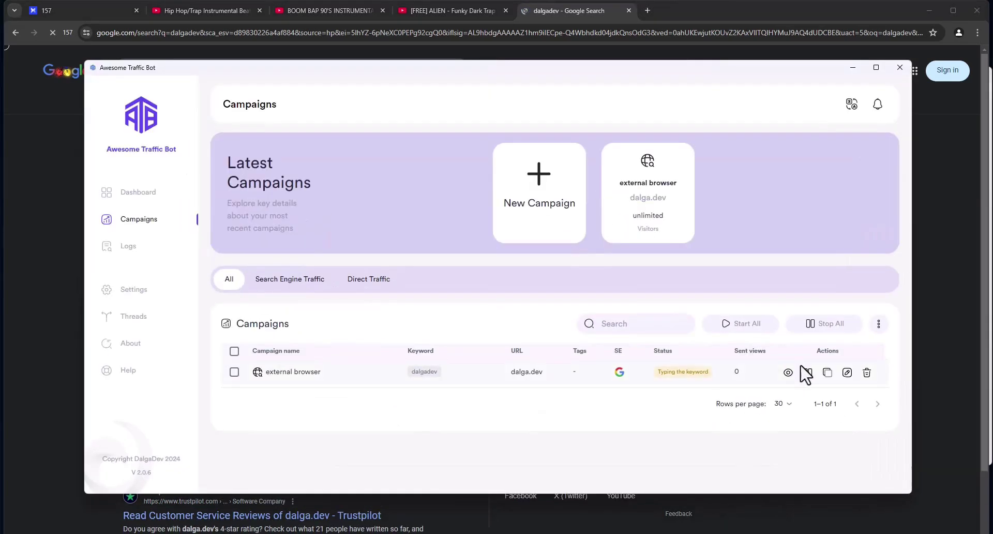
left_click(806, 374)
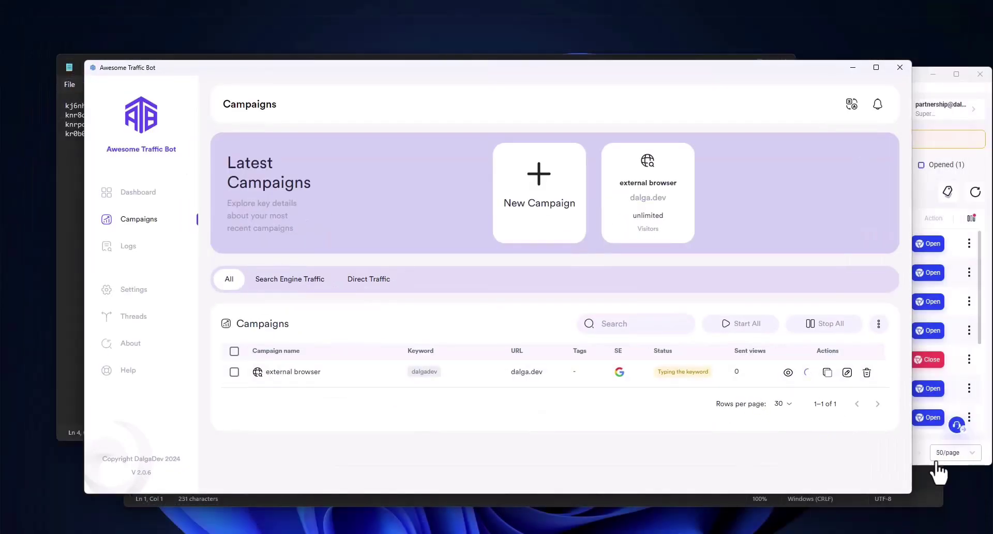
left_click(975, 193)
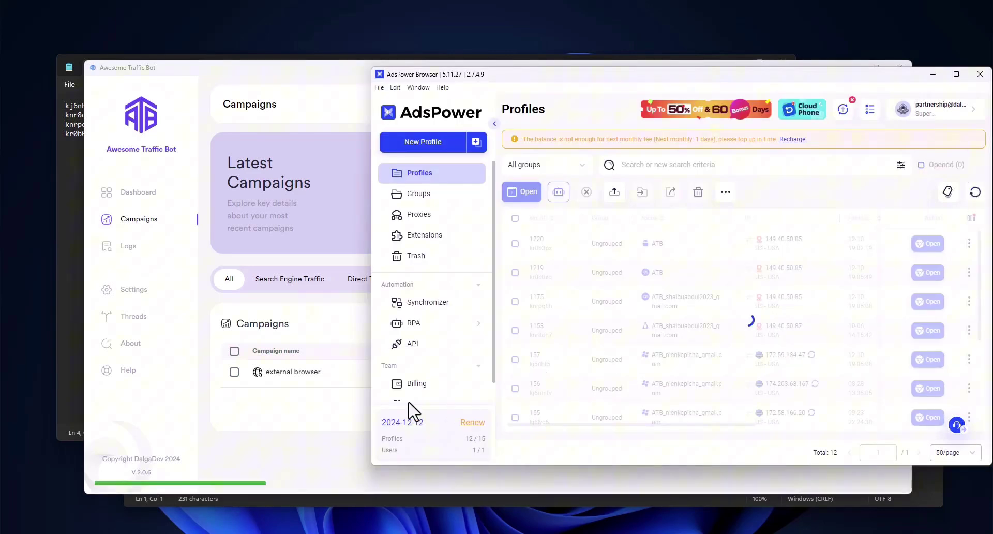
left_click(313, 413)
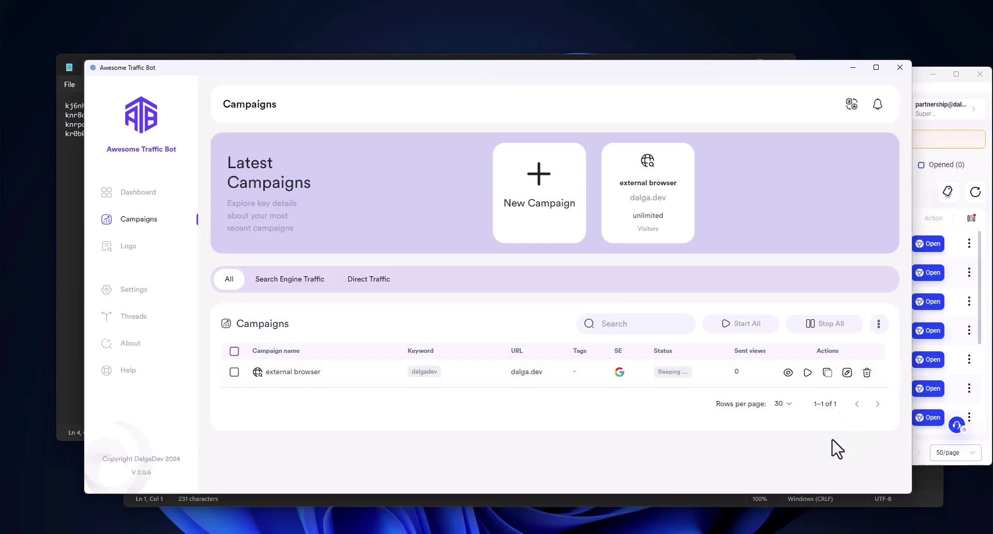
- Minimize Notepad and AdsPower, and shift the traffic bot window slightly up and left
left_click(66, 150)
left_click(729, 60)
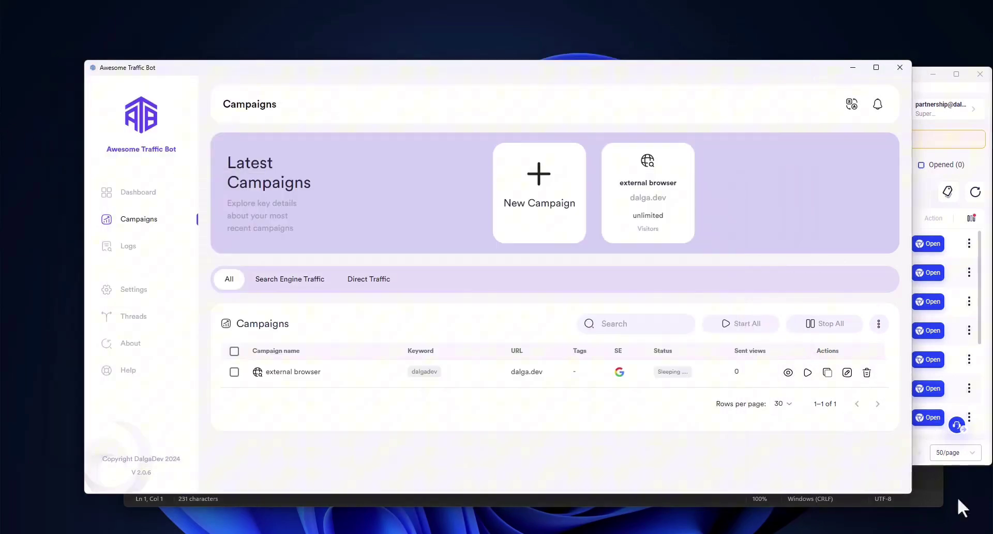
left_click(935, 74)
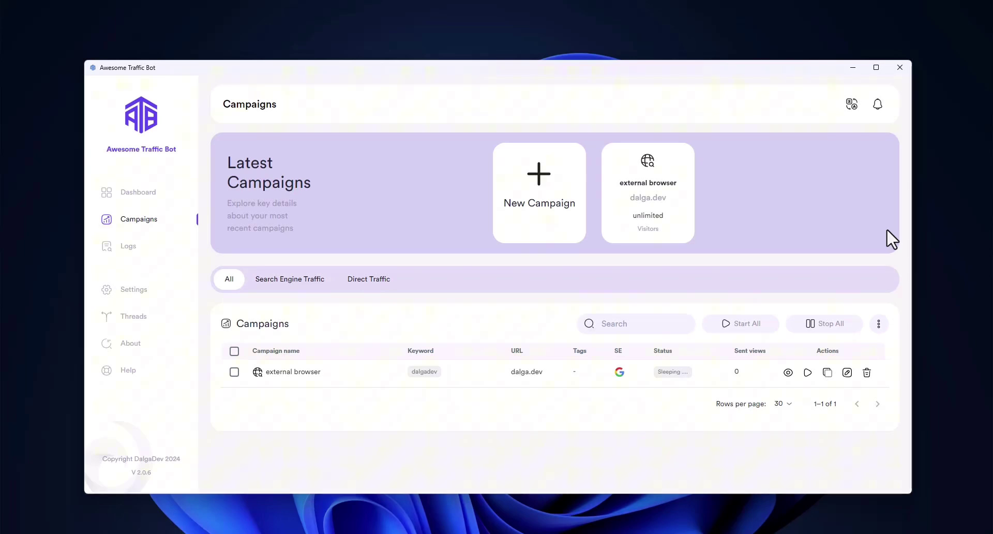
left_click_drag(695, 102, 686, 98)
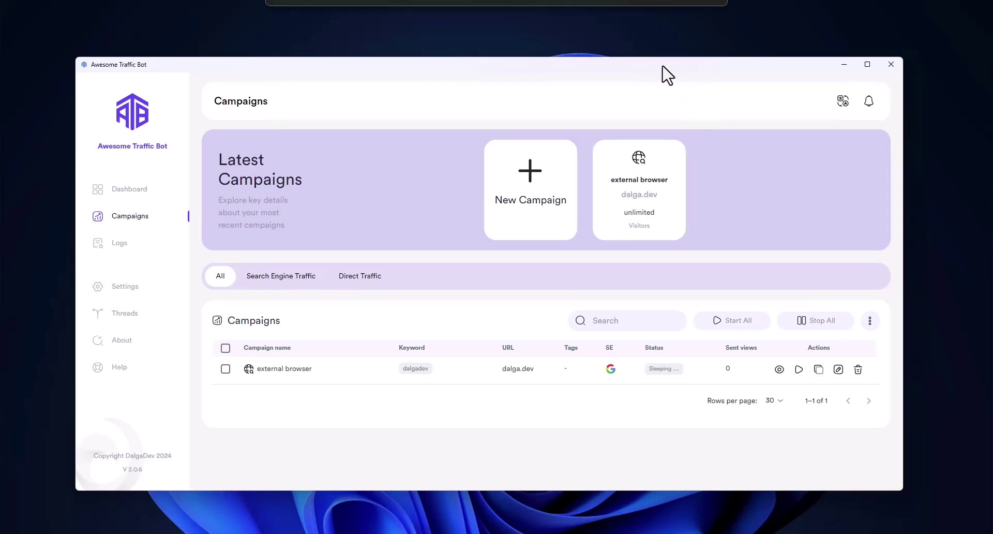